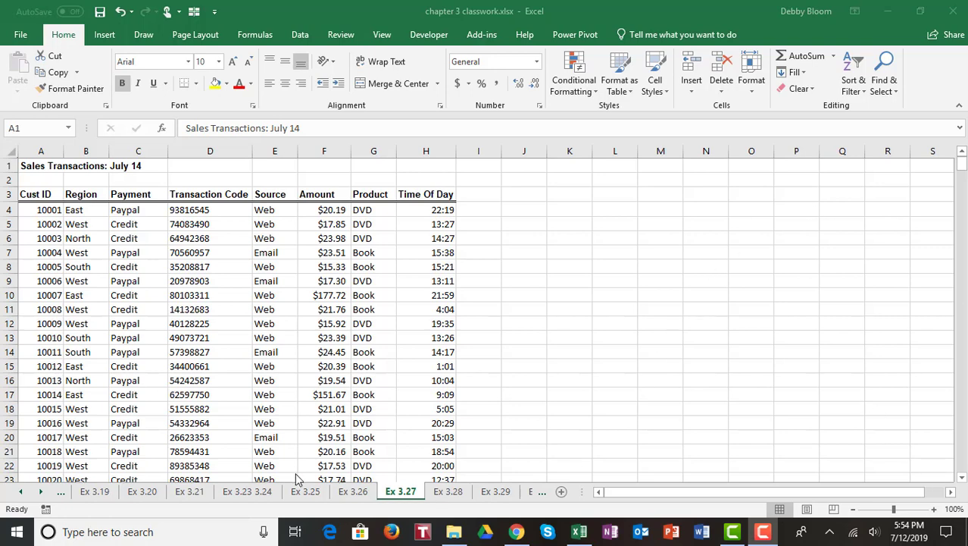
# Insert a PivotTable from the sales transactions data on the existing Ex 3.27 worksheet, placed at cell J3.
pyautogui.click(394, 491)
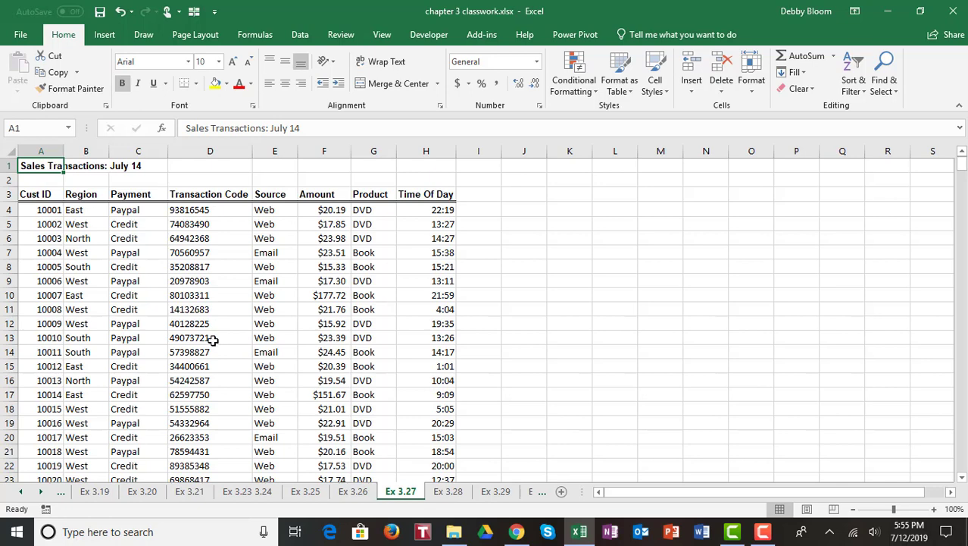
pyautogui.click(132, 320)
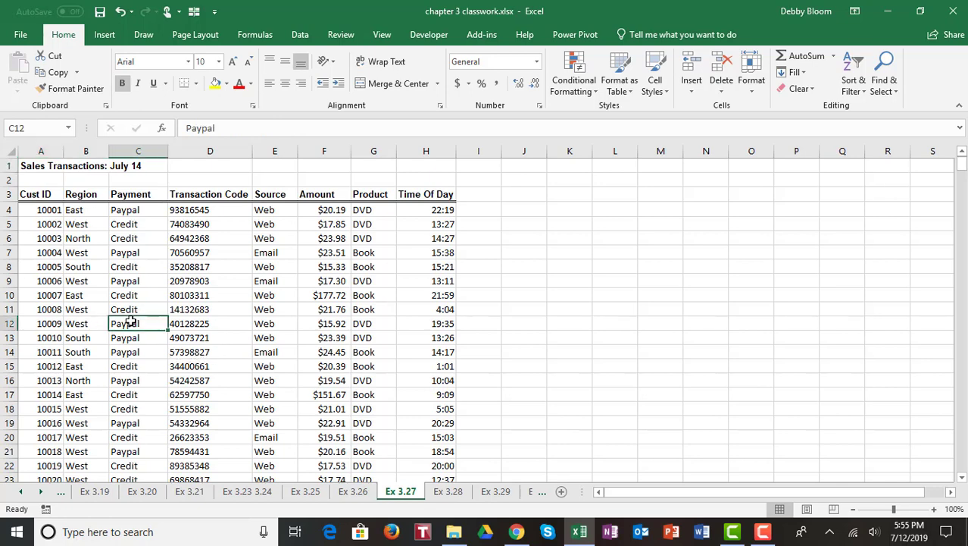
pyautogui.click(245, 284)
pyautogui.click(360, 269)
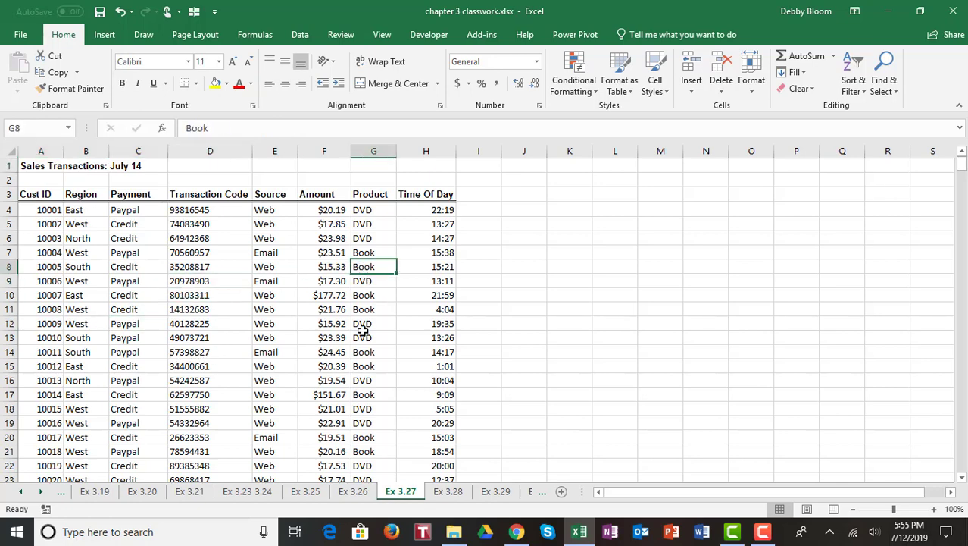
pyautogui.click(349, 371)
pyautogui.click(155, 400)
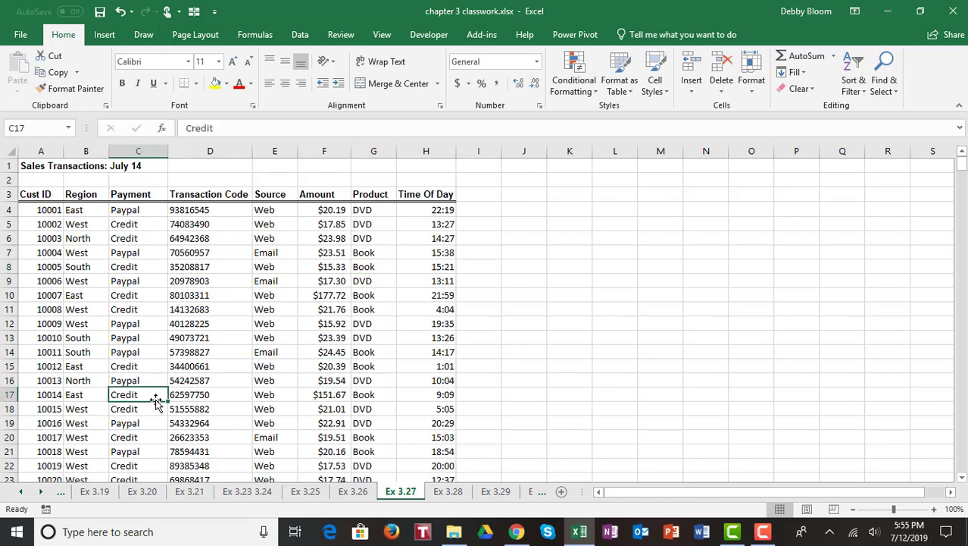
pyautogui.click(205, 313)
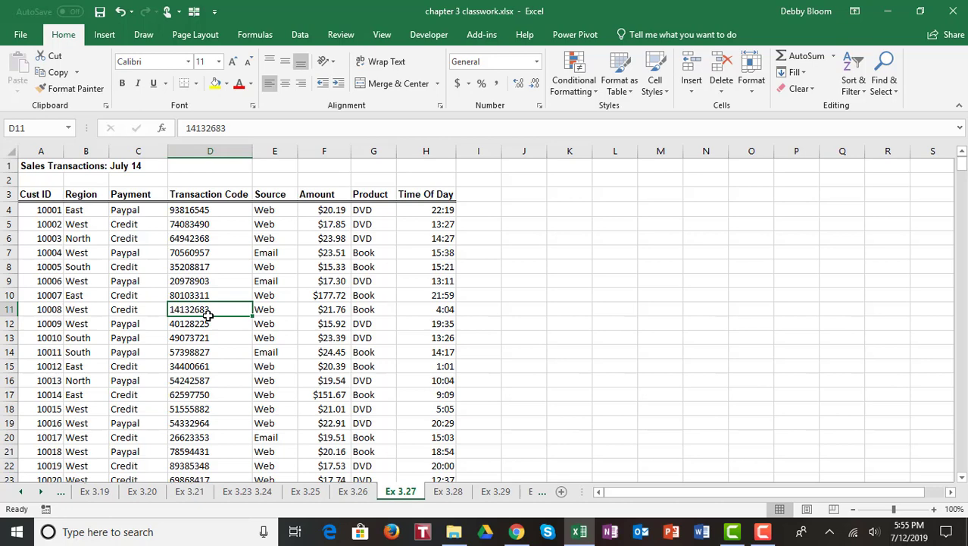
pyautogui.click(104, 35)
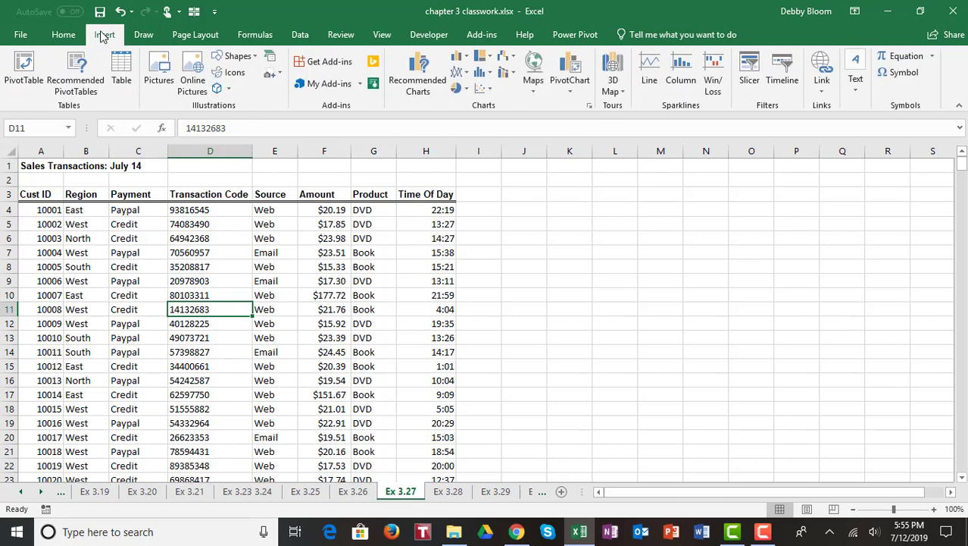
pyautogui.click(23, 80)
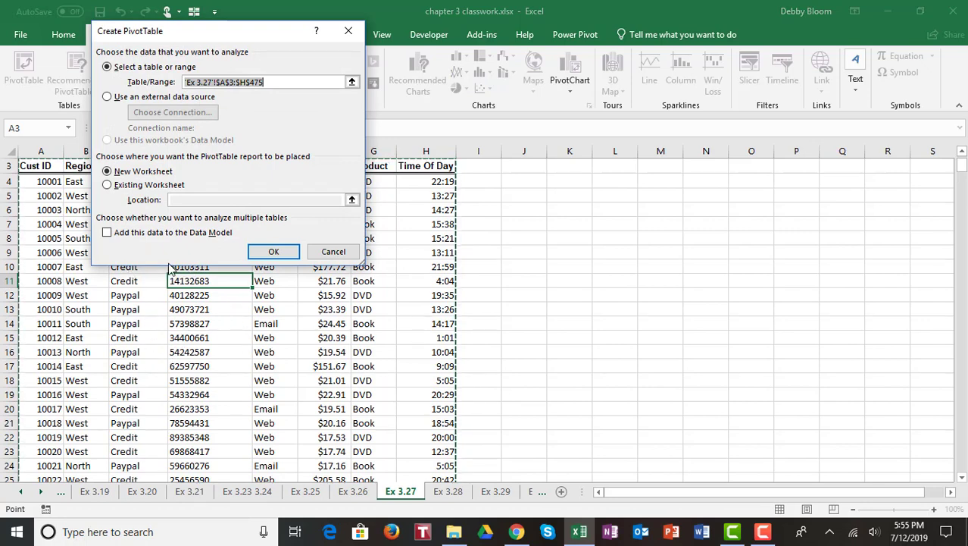
pyautogui.click(107, 187)
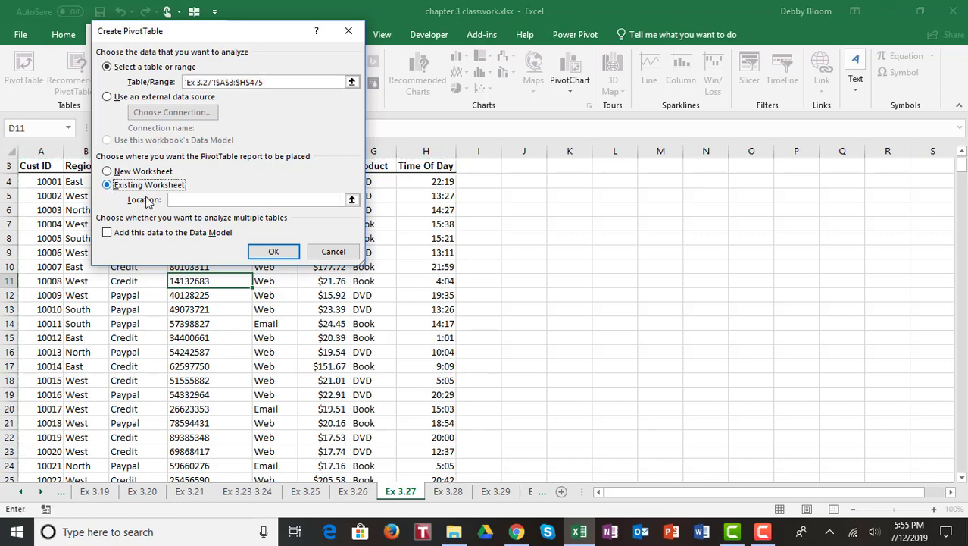
pyautogui.click(187, 199)
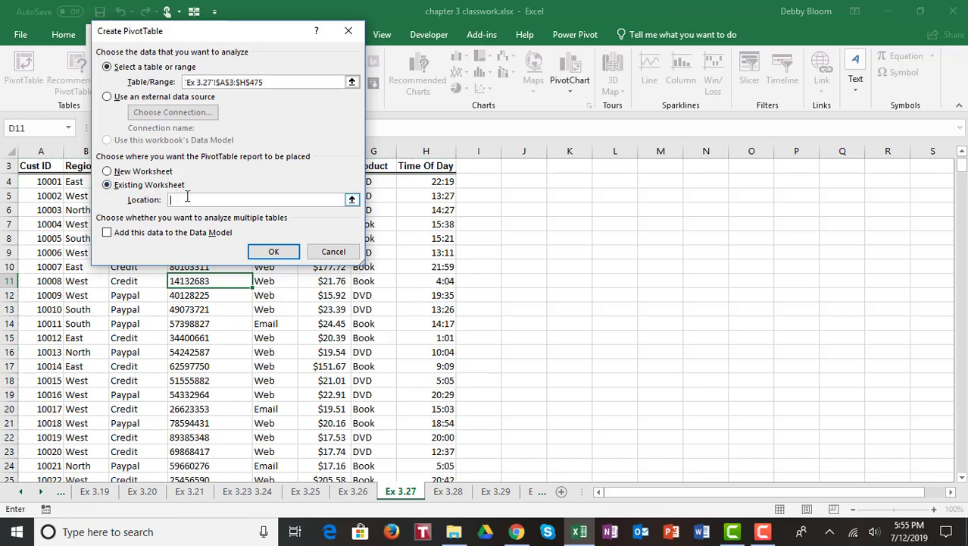
pyautogui.click(523, 165)
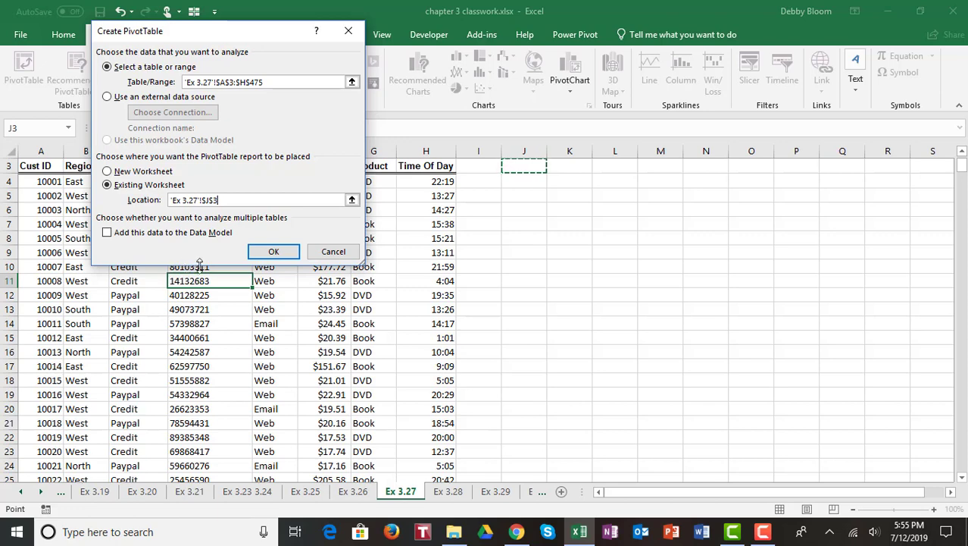
pyautogui.click(273, 253)
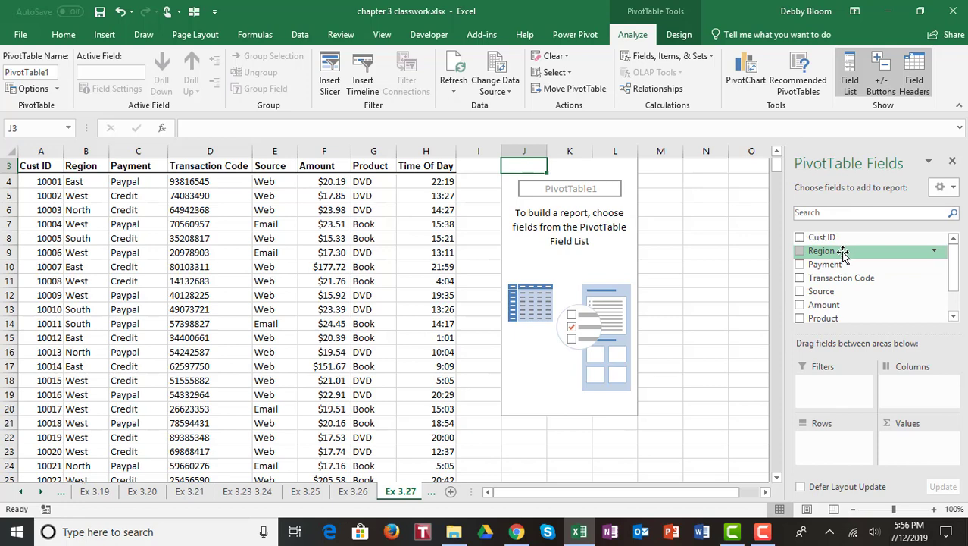
# Lay out the PivotTable with Region as rows, Product as columns and Amount as values.
pyautogui.moveTo(843, 254); pyautogui.dragTo(845, 447)
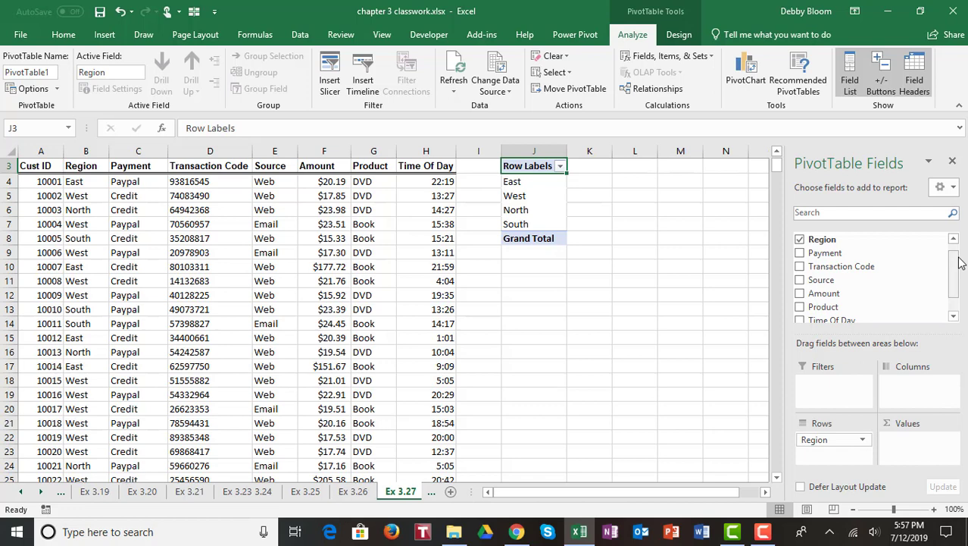
pyautogui.moveTo(958, 268); pyautogui.dragTo(958, 274)
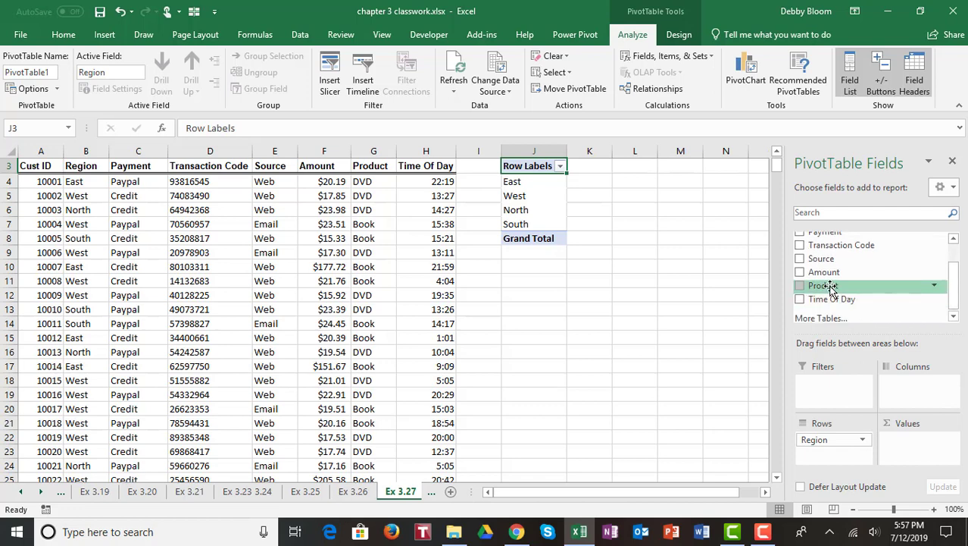
pyautogui.moveTo(831, 288); pyautogui.dragTo(915, 385)
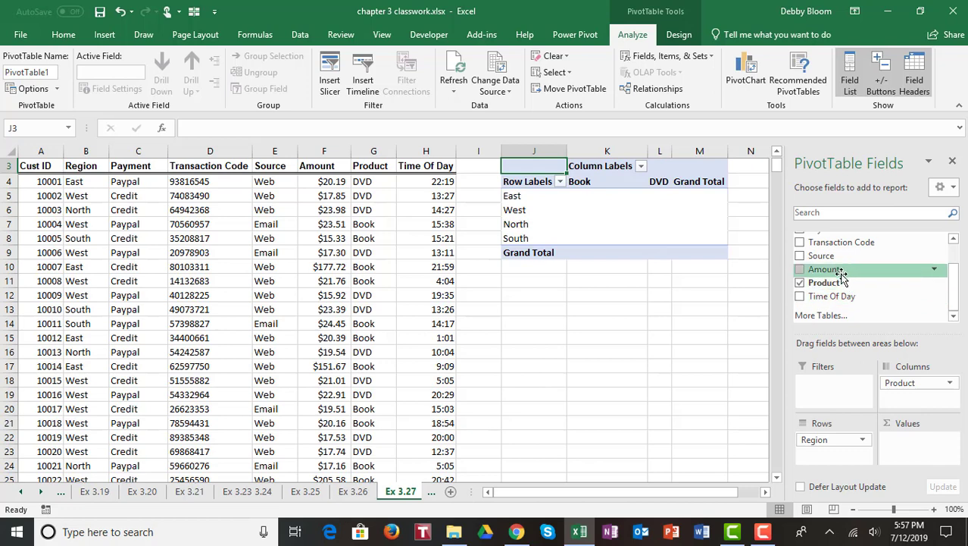
pyautogui.moveTo(841, 275); pyautogui.dragTo(915, 448)
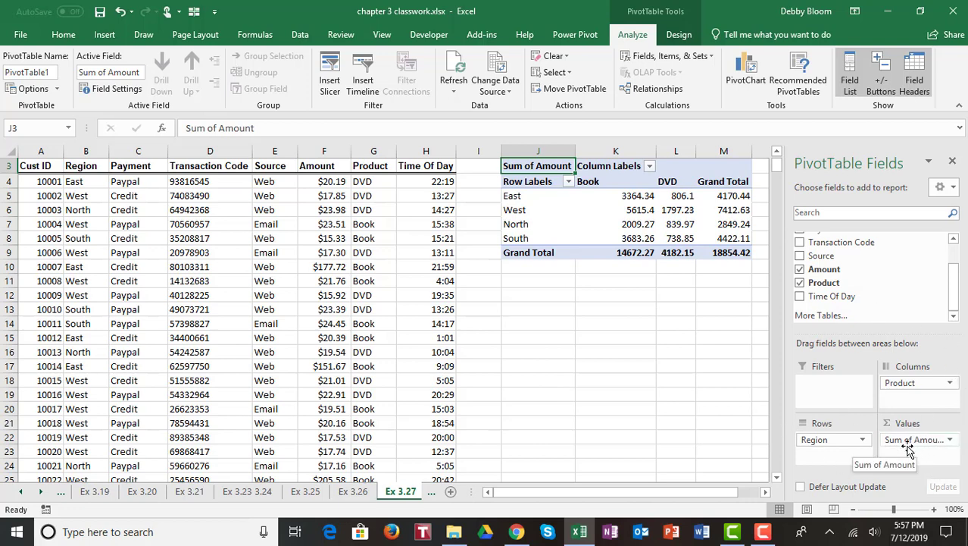
pyautogui.click(951, 441)
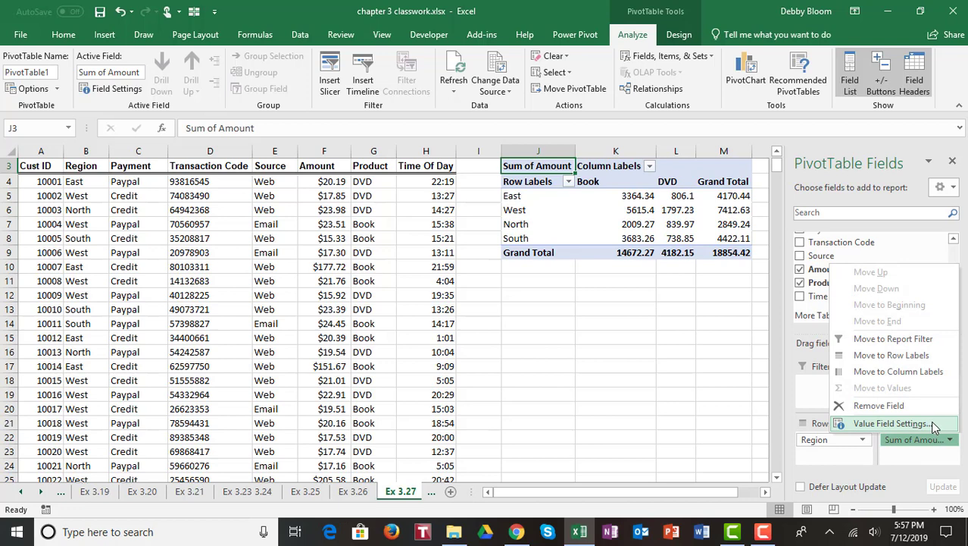
pyautogui.click(891, 423)
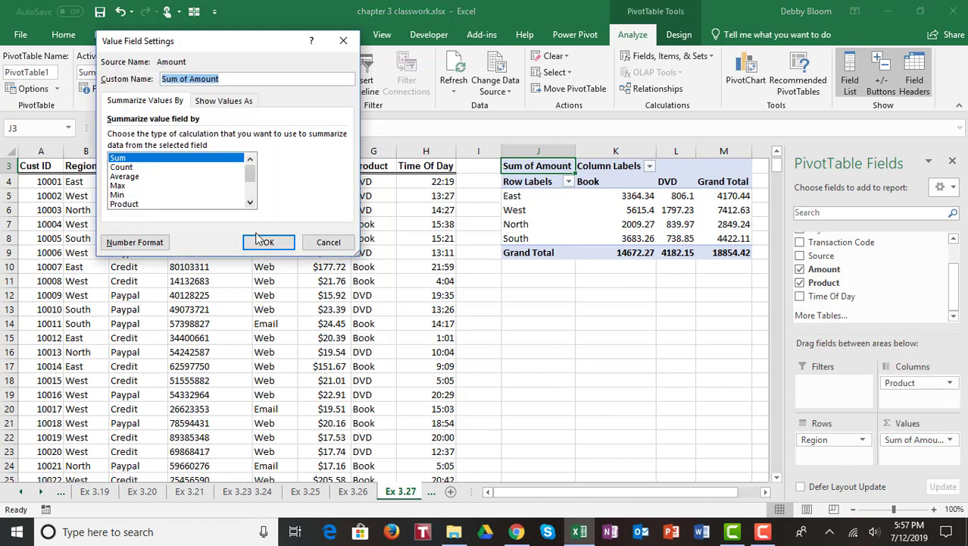
pyautogui.click(329, 242)
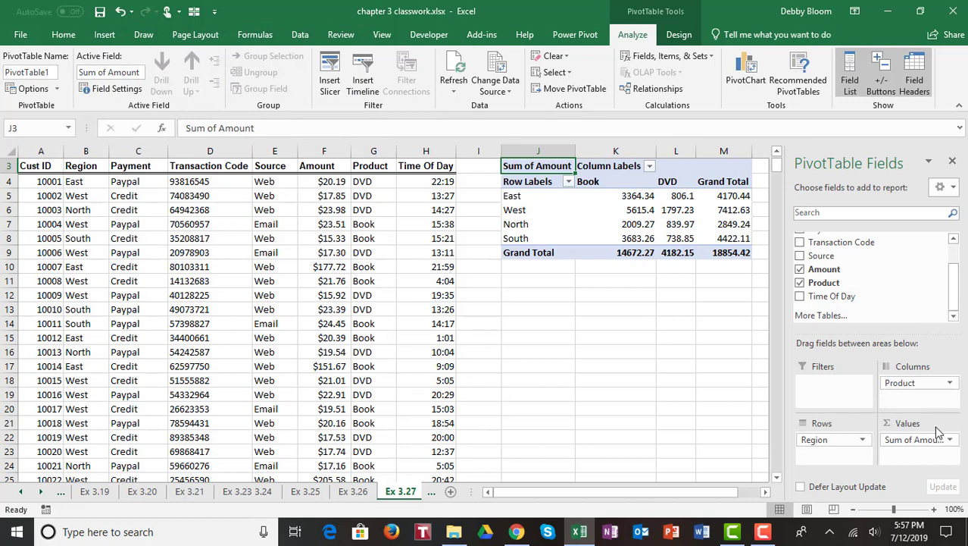
pyautogui.click(917, 440)
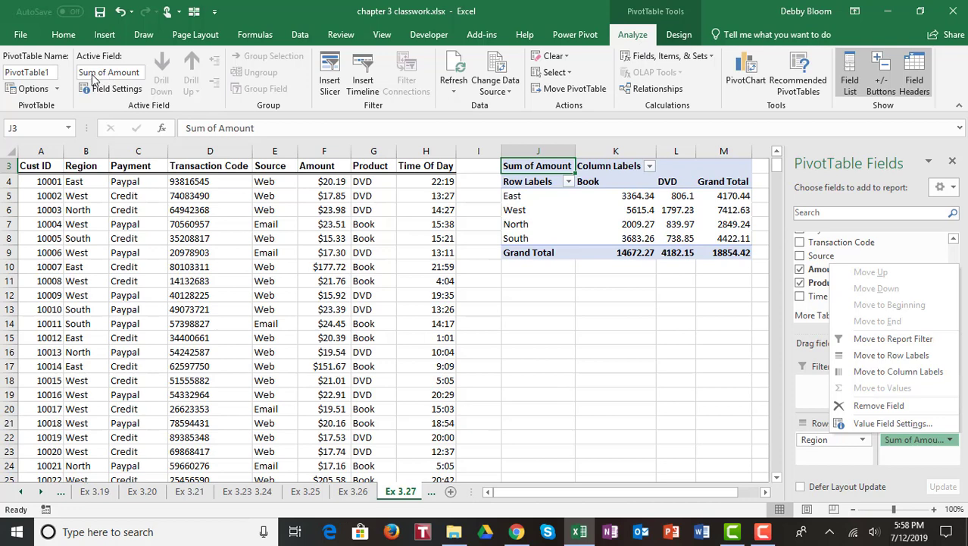
pyautogui.click(111, 89)
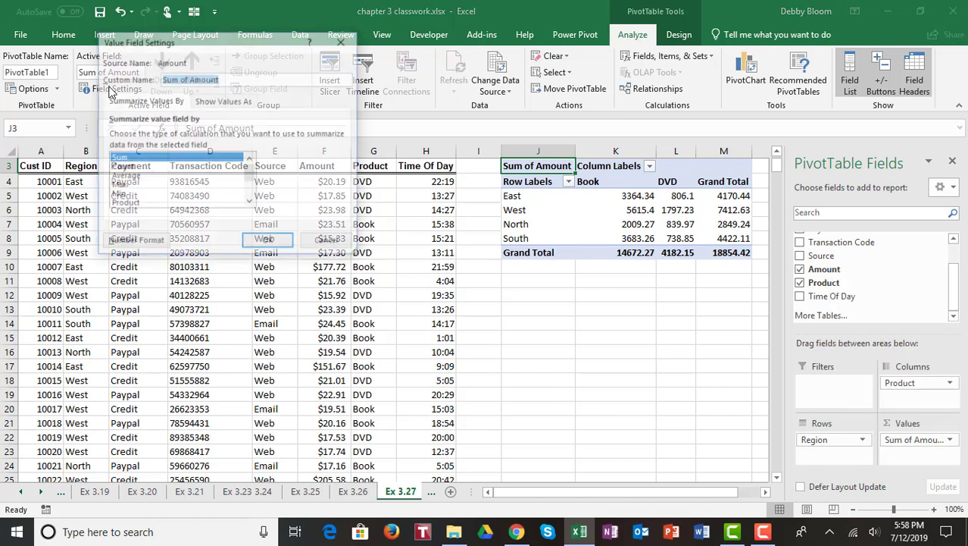
pyautogui.click(345, 39)
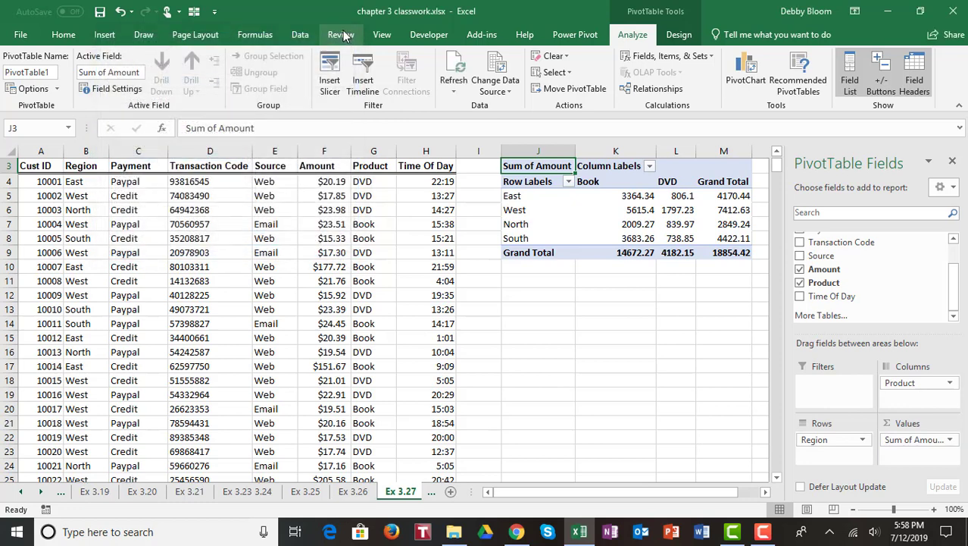
# Change the Amount value field to summarize by Count instead of Sum.
pyautogui.click(952, 443)
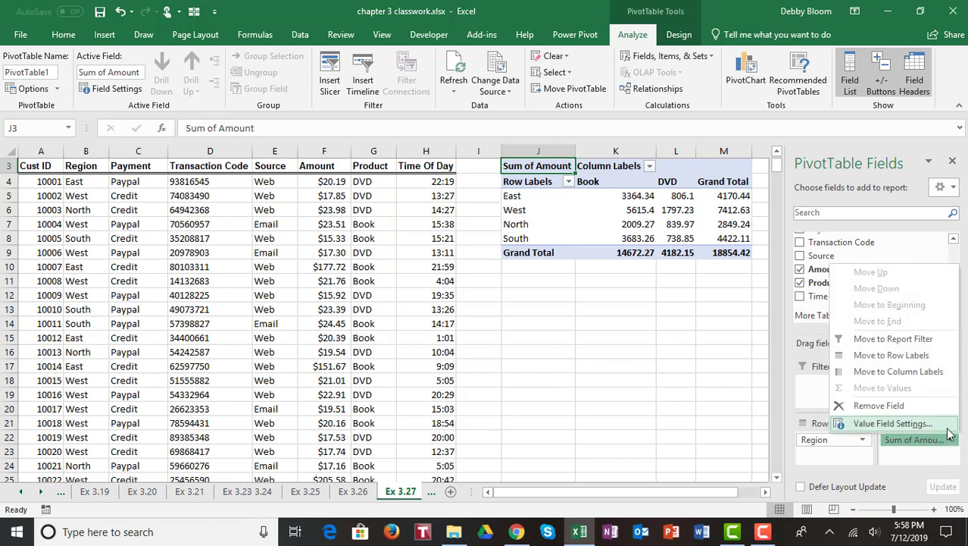
pyautogui.click(892, 424)
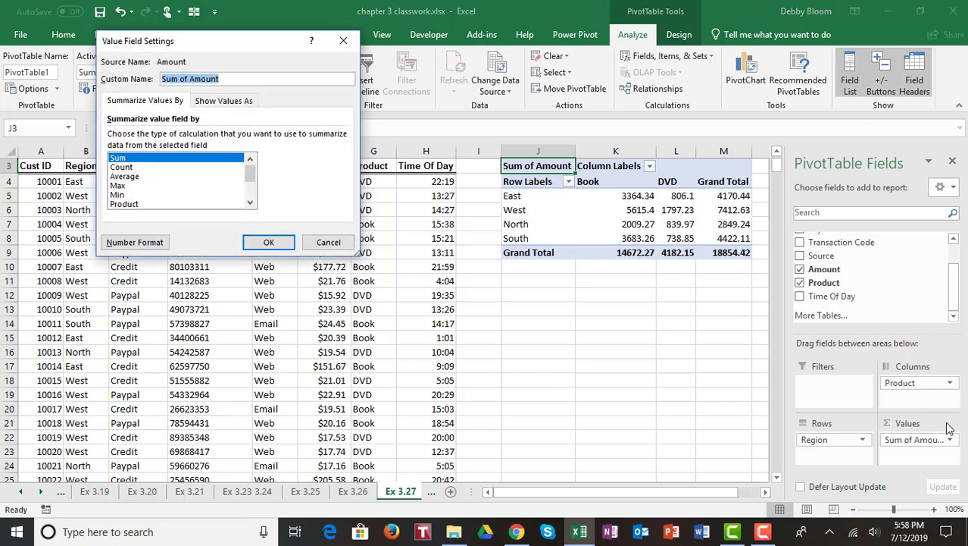
pyautogui.click(148, 168)
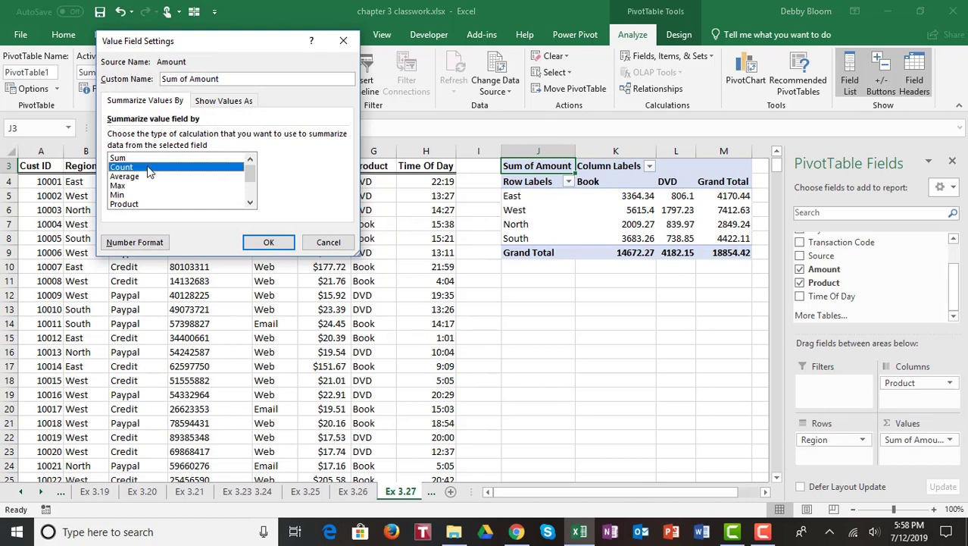
pyautogui.click(269, 243)
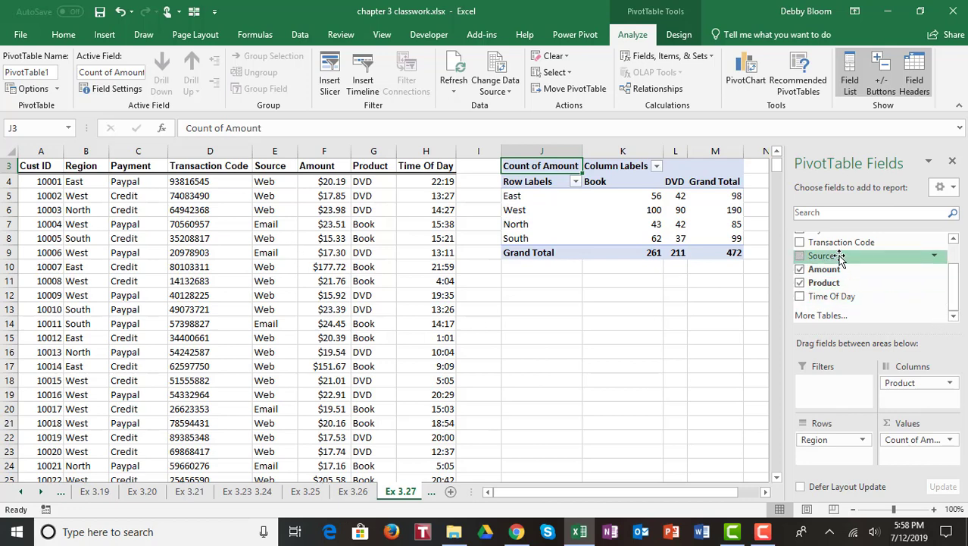
# Add Source to the rows beneath Region, try Source as the outer field, and restore Region as the outer field.
pyautogui.moveTo(840, 258); pyautogui.dragTo(852, 447)
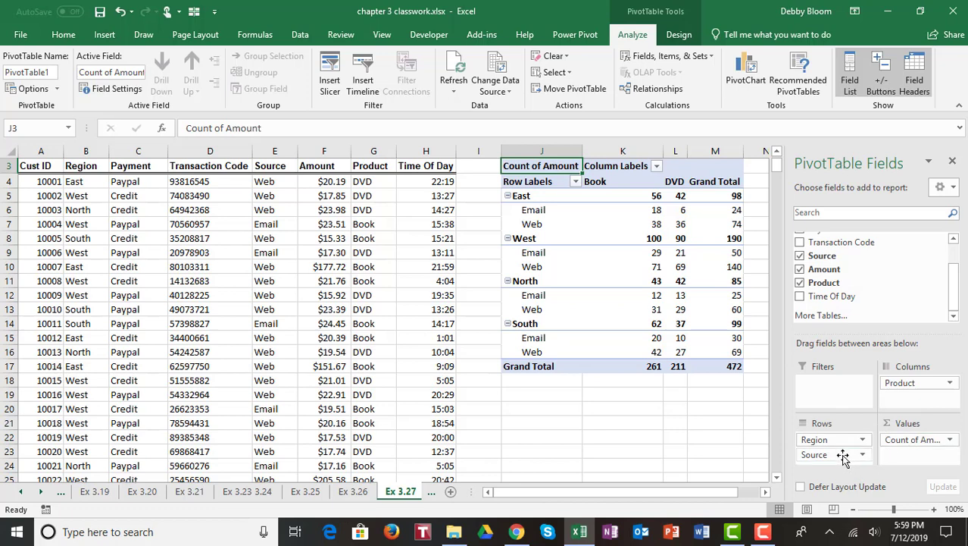
pyautogui.moveTo(843, 456); pyautogui.dragTo(845, 441)
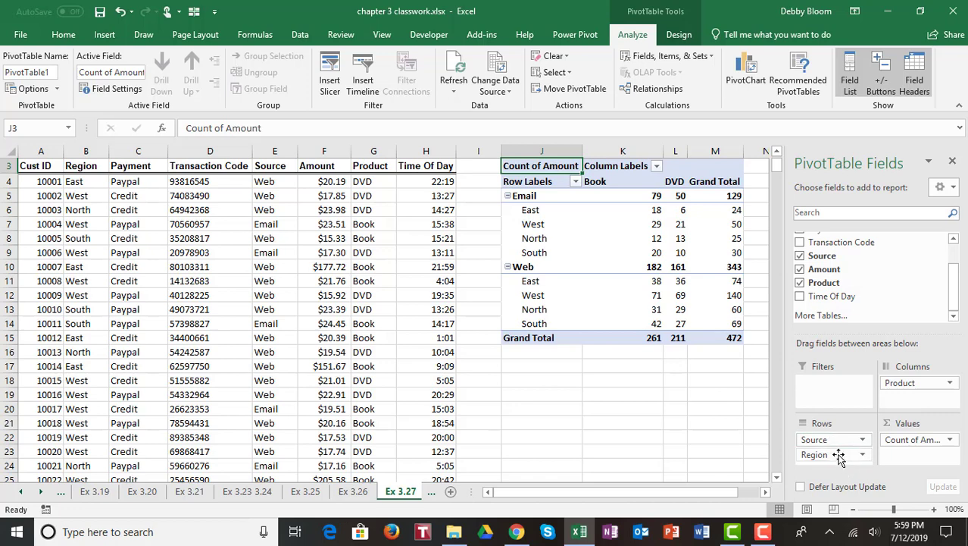
pyautogui.moveTo(837, 455); pyautogui.dragTo(839, 441)
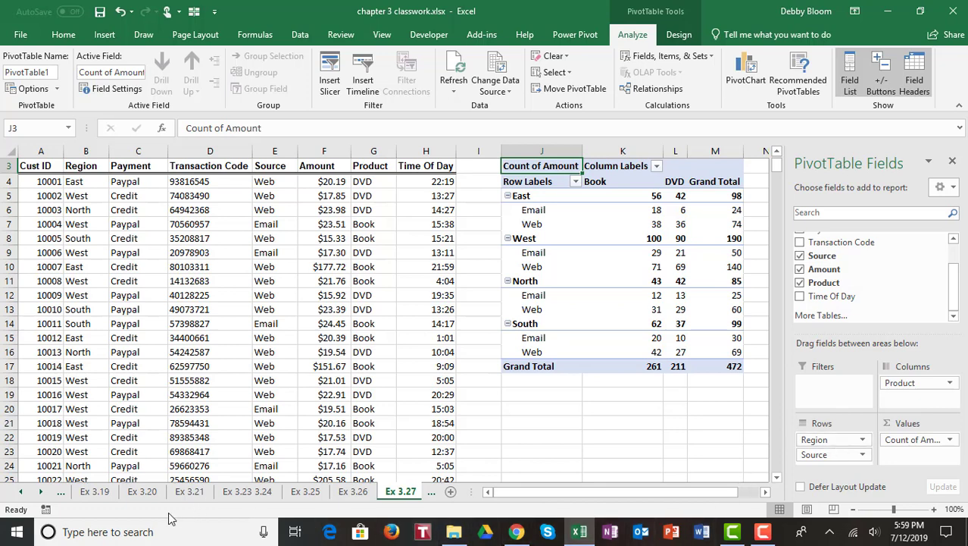
# Switch to the Ex 3.28 worksheet.
pyautogui.click(40, 492)
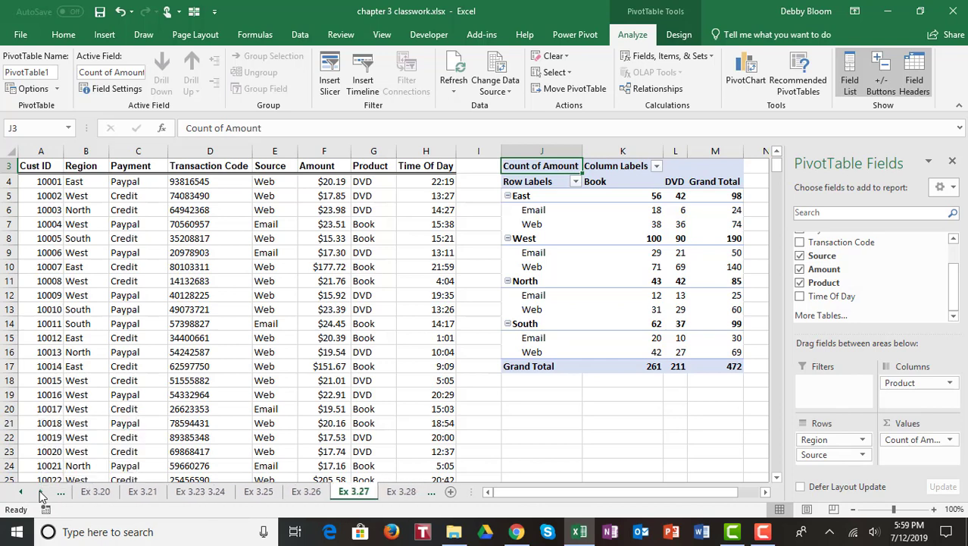
pyautogui.click(41, 492)
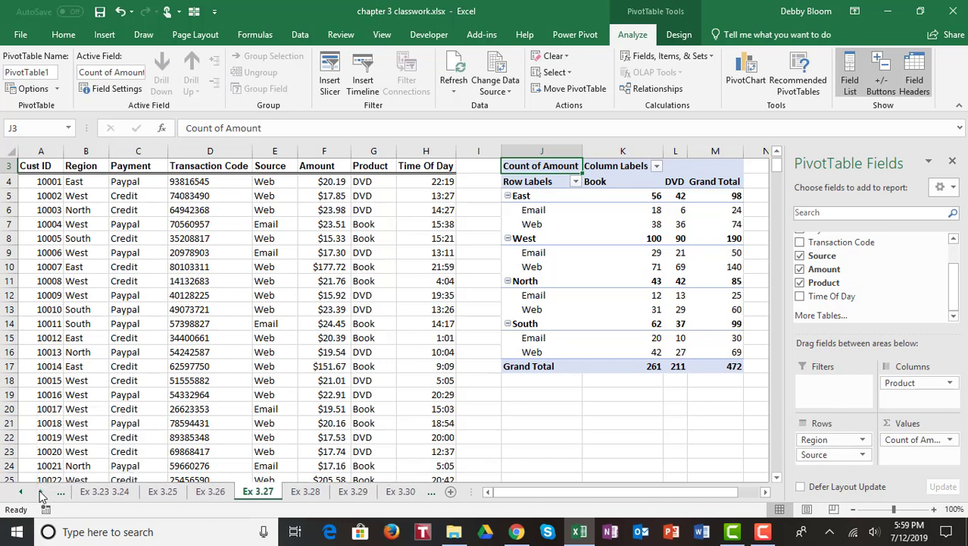
pyautogui.click(41, 492)
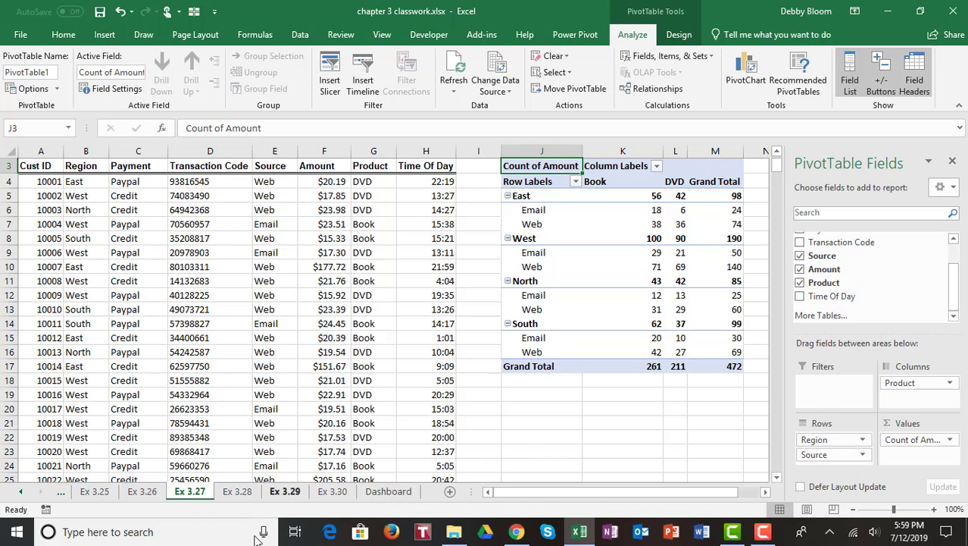
pyautogui.click(238, 492)
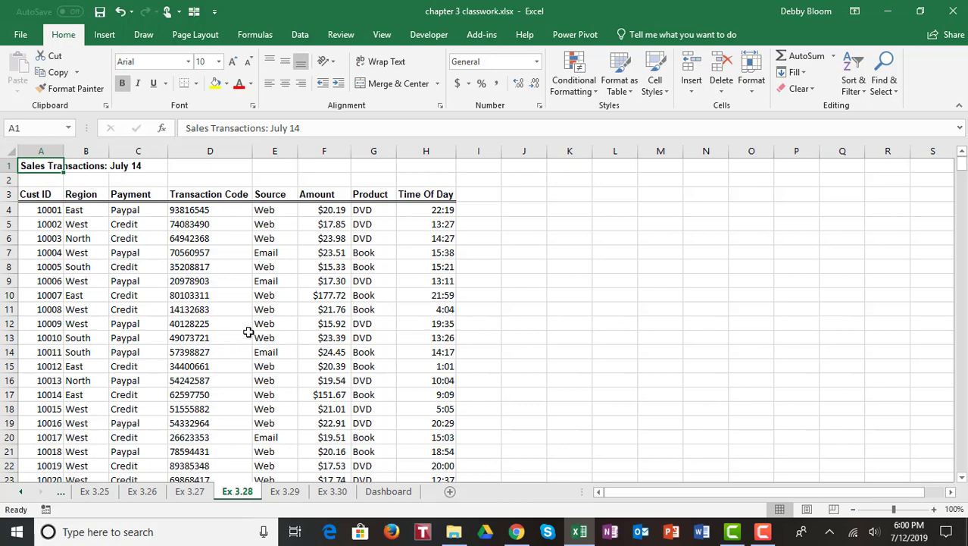
# Insert a PivotTable from the sales transactions in A3:H475, placed on the existing Ex 3.28 worksheet at cell J3.
pyautogui.click(229, 316)
pyautogui.click(324, 296)
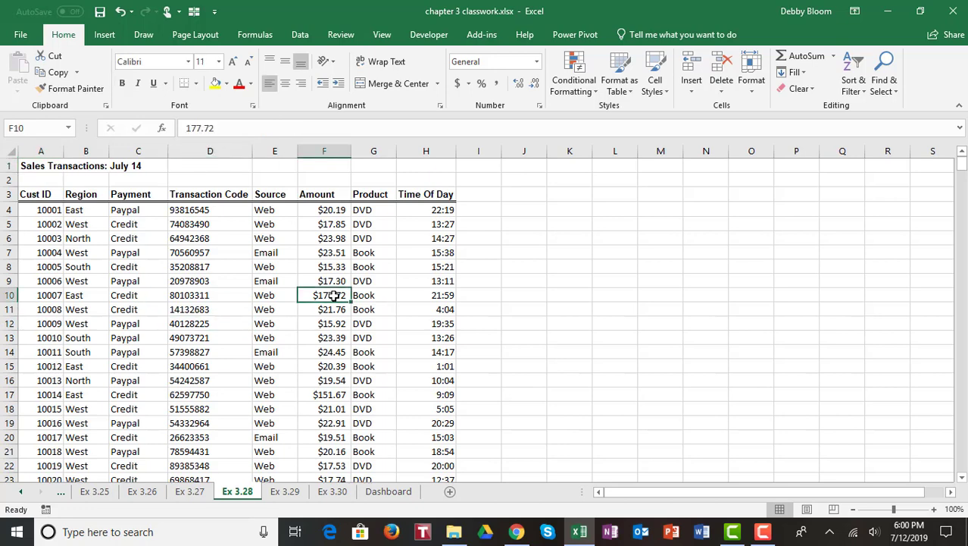
pyautogui.click(166, 324)
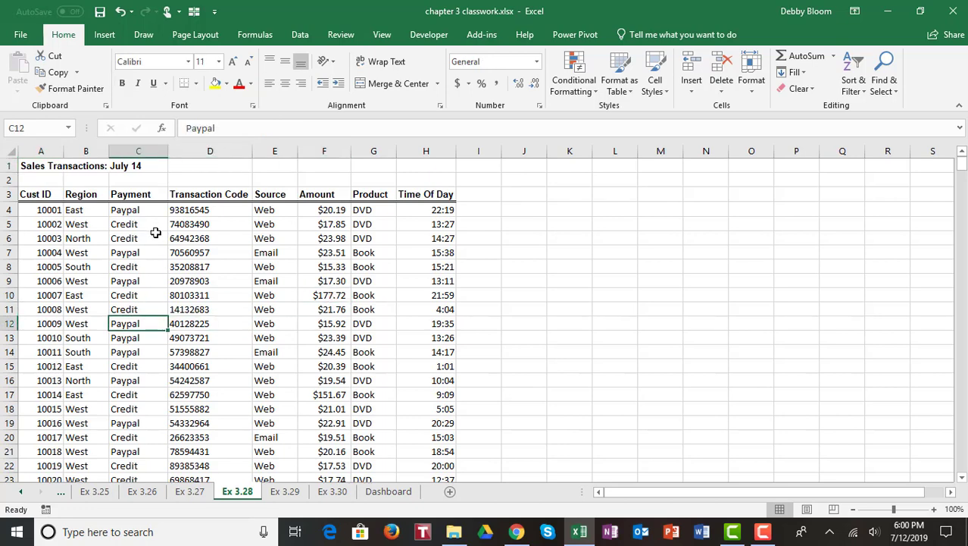
pyautogui.click(106, 38)
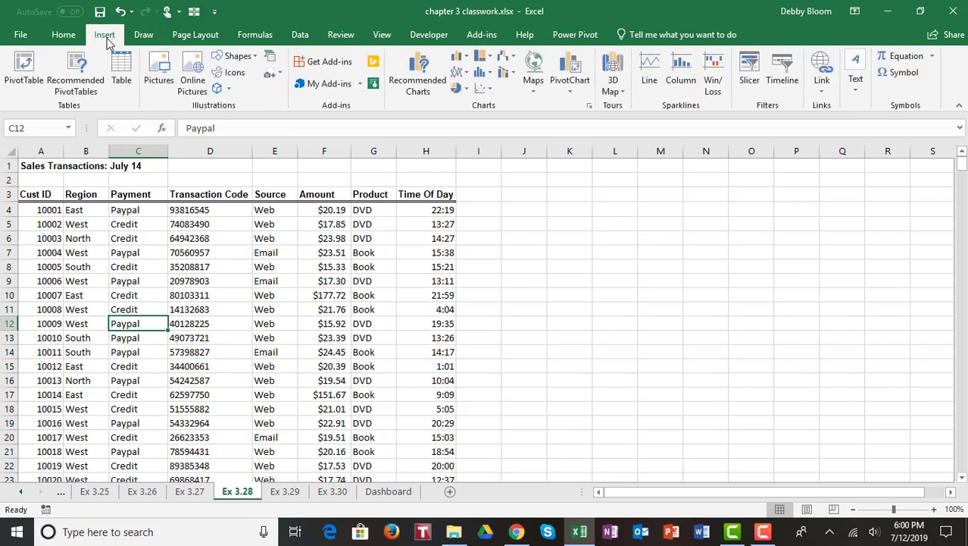
pyautogui.click(23, 72)
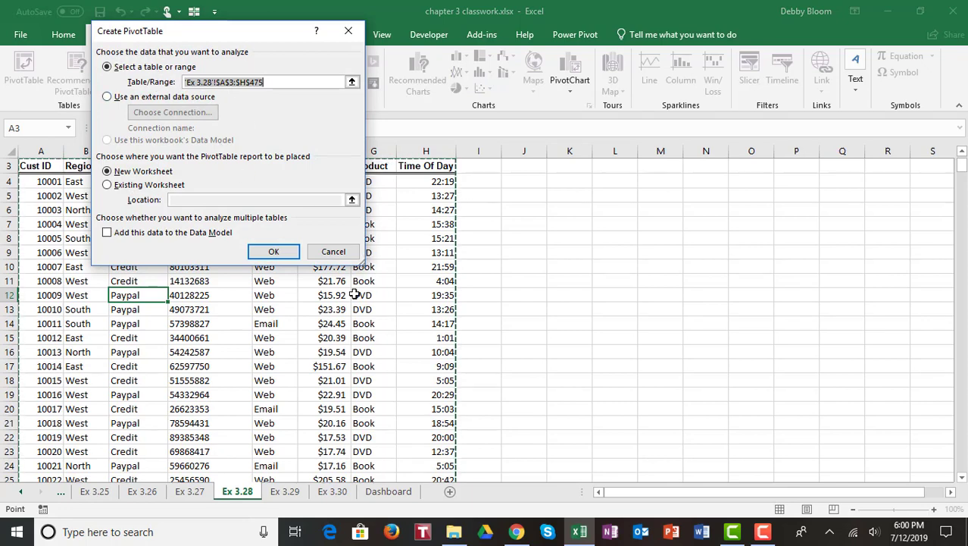
pyautogui.click(106, 186)
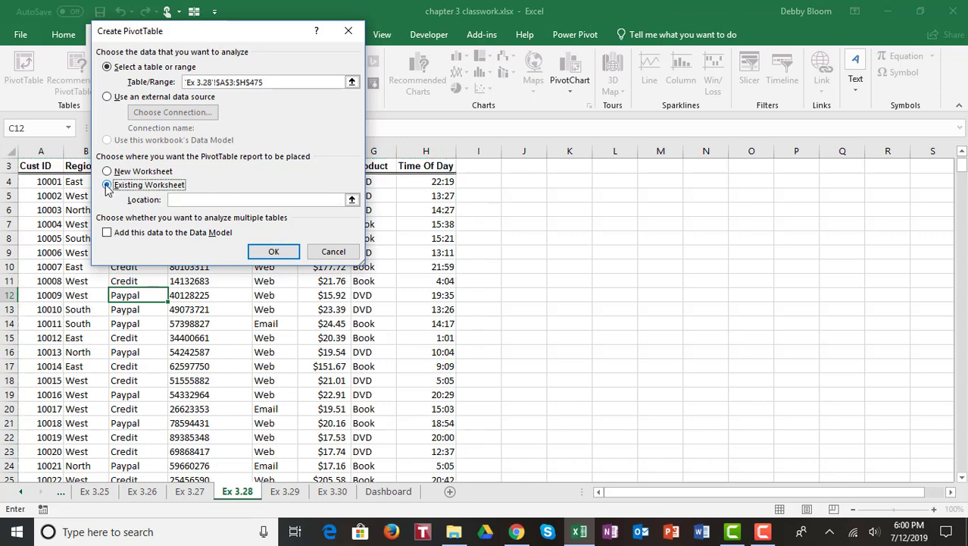
pyautogui.click(183, 199)
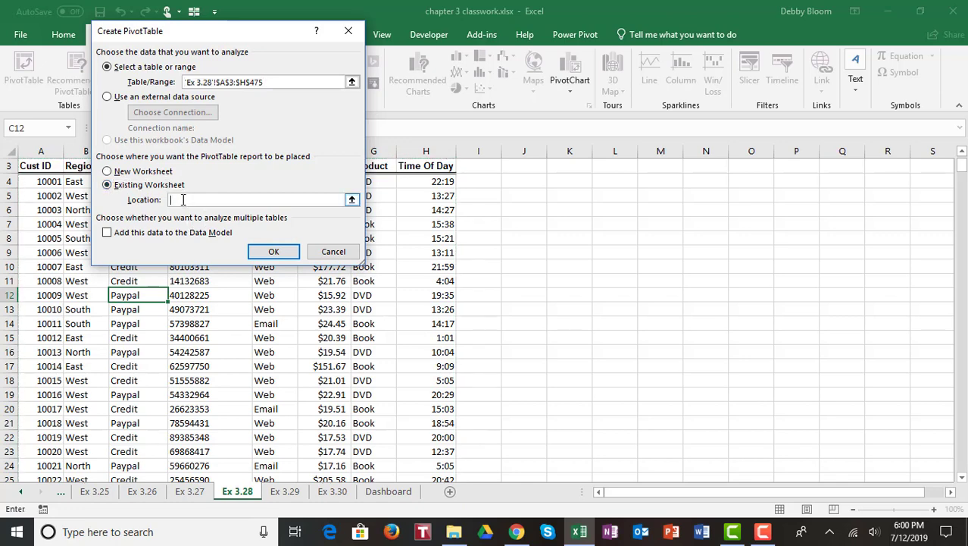
pyautogui.click(520, 167)
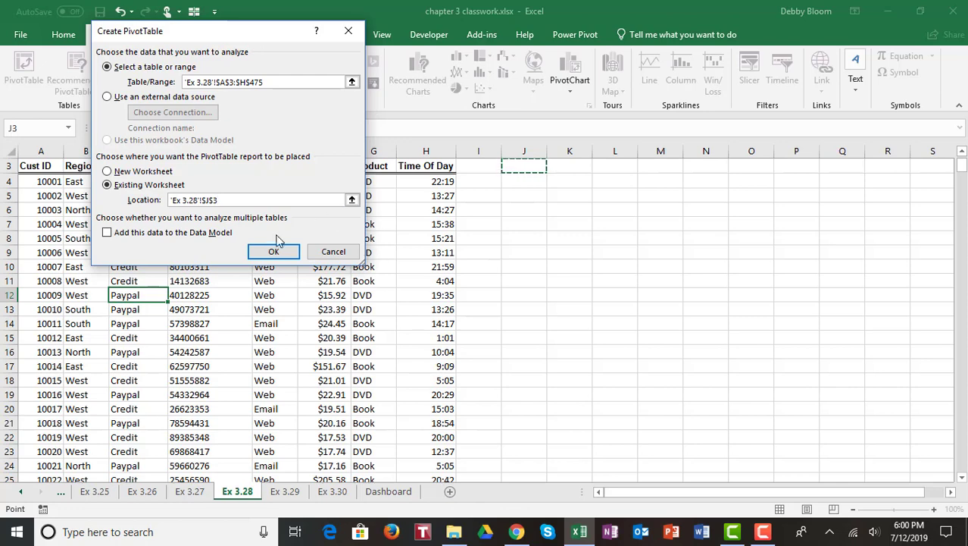
pyautogui.click(276, 257)
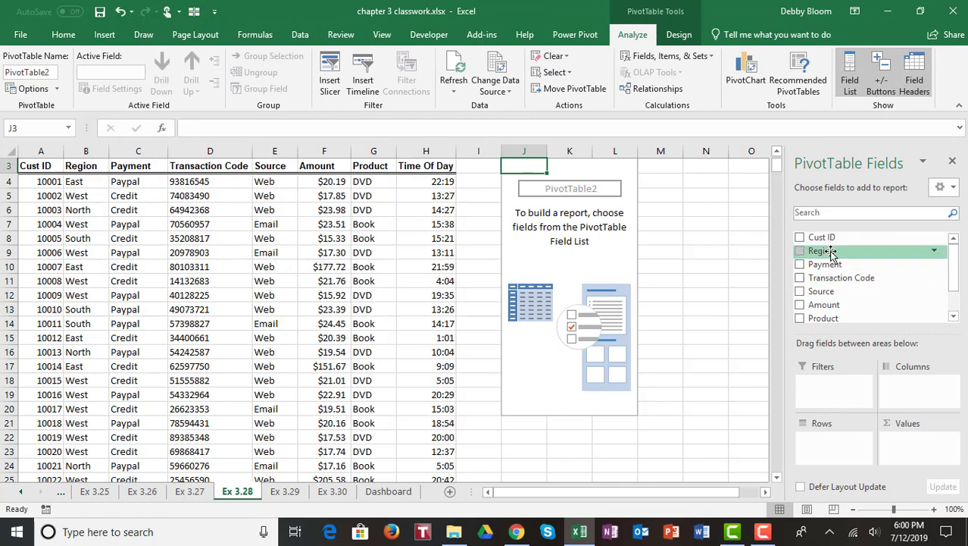
# Set the new PivotTable's layout to Region in rows, Product in columns and Amount in values.
pyautogui.moveTo(831, 254); pyautogui.dragTo(831, 450)
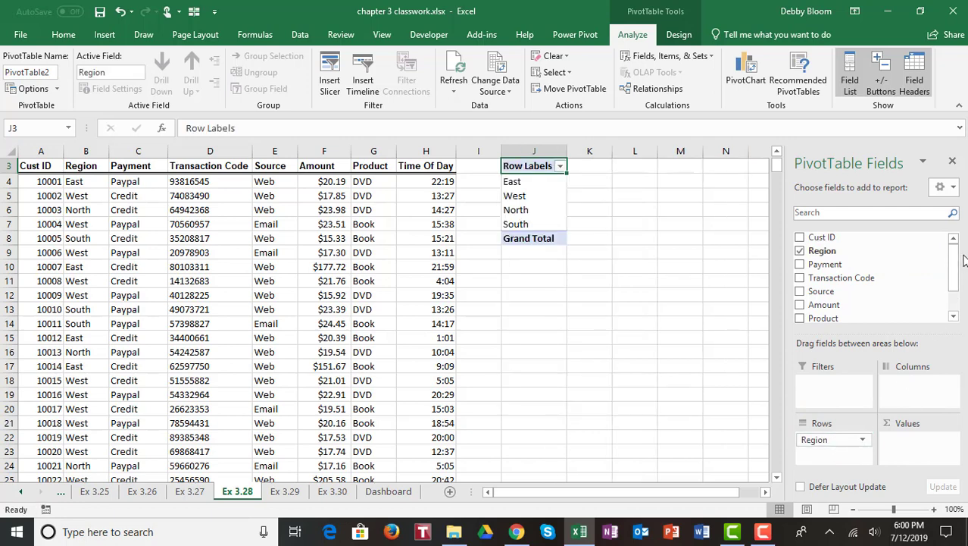
pyautogui.scroll(-1, 953, 266)
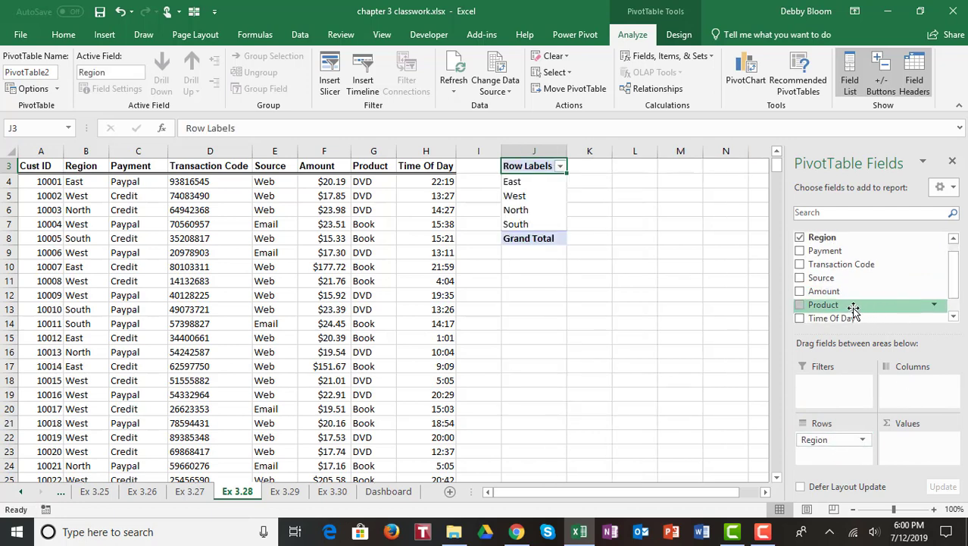
pyautogui.moveTo(853, 309); pyautogui.dragTo(913, 385)
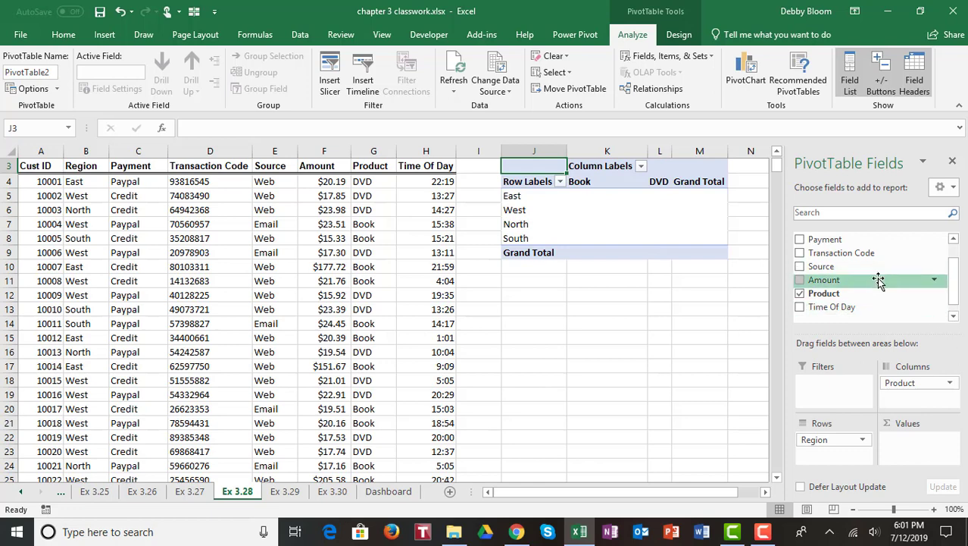
pyautogui.moveTo(879, 280); pyautogui.dragTo(926, 446)
pyautogui.moveTo(930, 449); pyautogui.dragTo(931, 447)
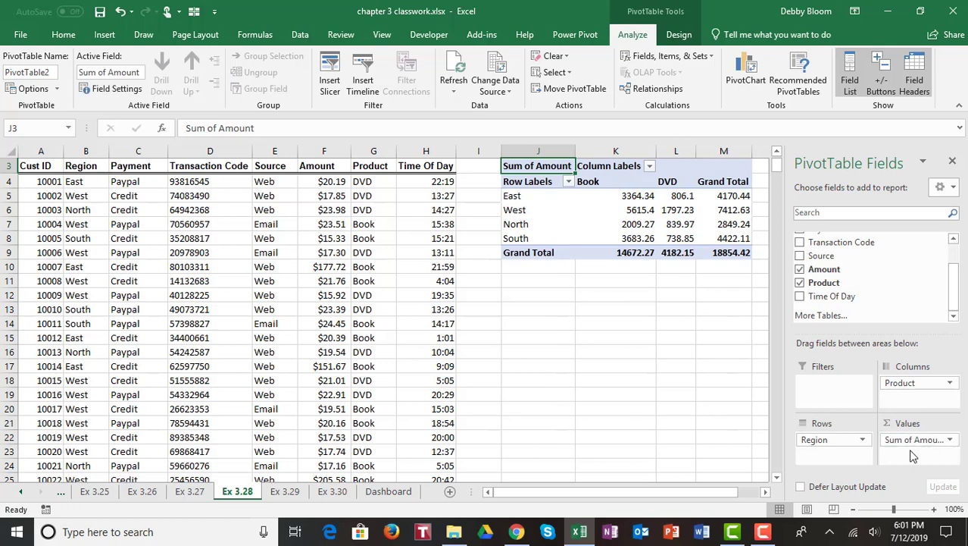
# Summarize the Amount values of the Ex 3.28 PivotTable by Count.
pyautogui.click(951, 440)
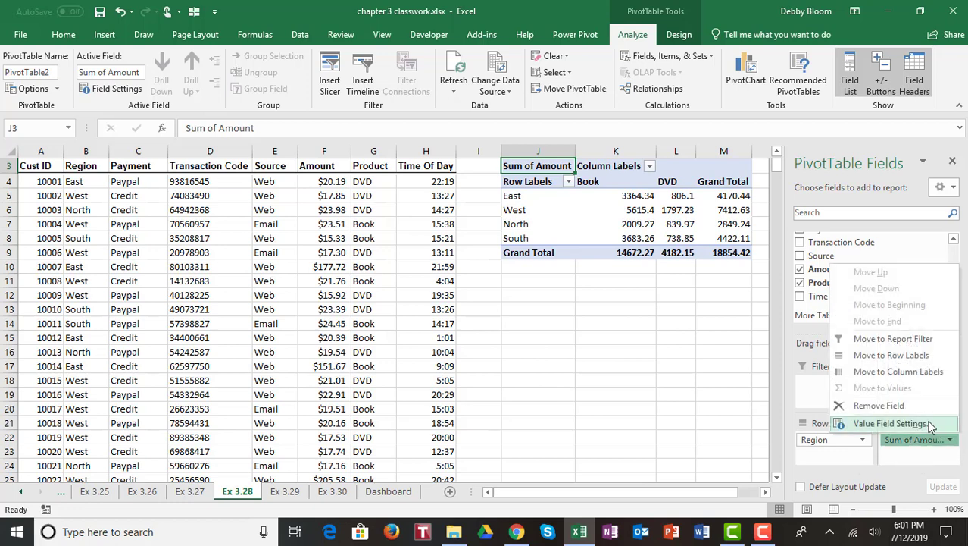
pyautogui.click(891, 423)
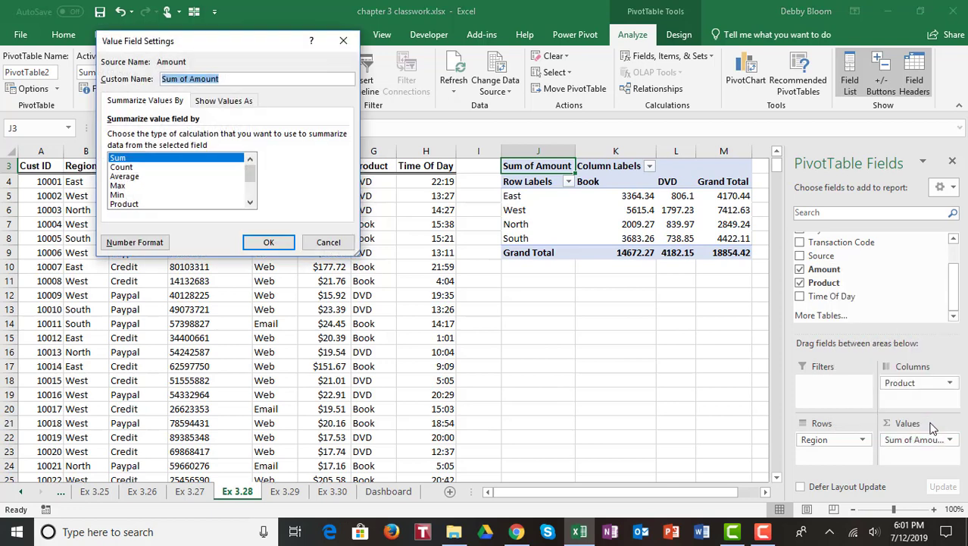
pyautogui.click(147, 168)
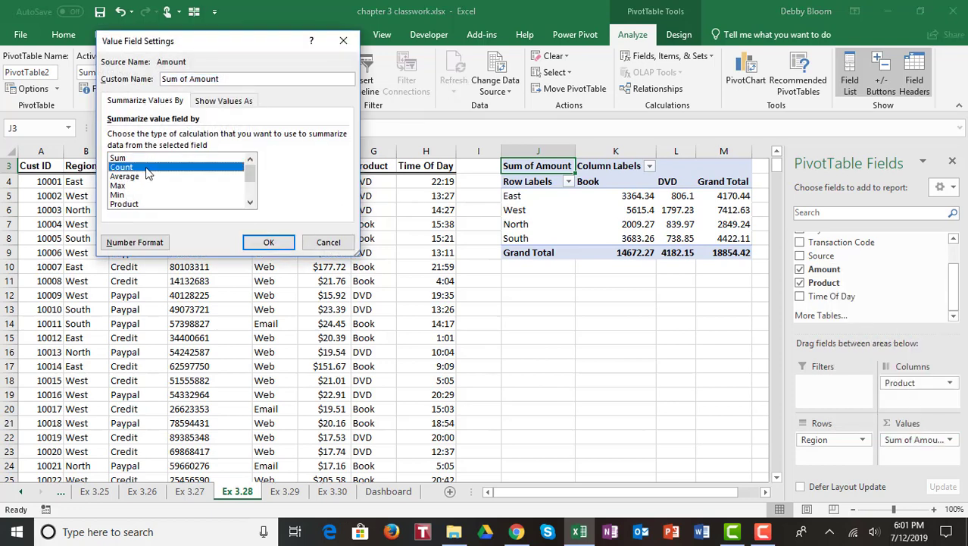
pyautogui.click(268, 242)
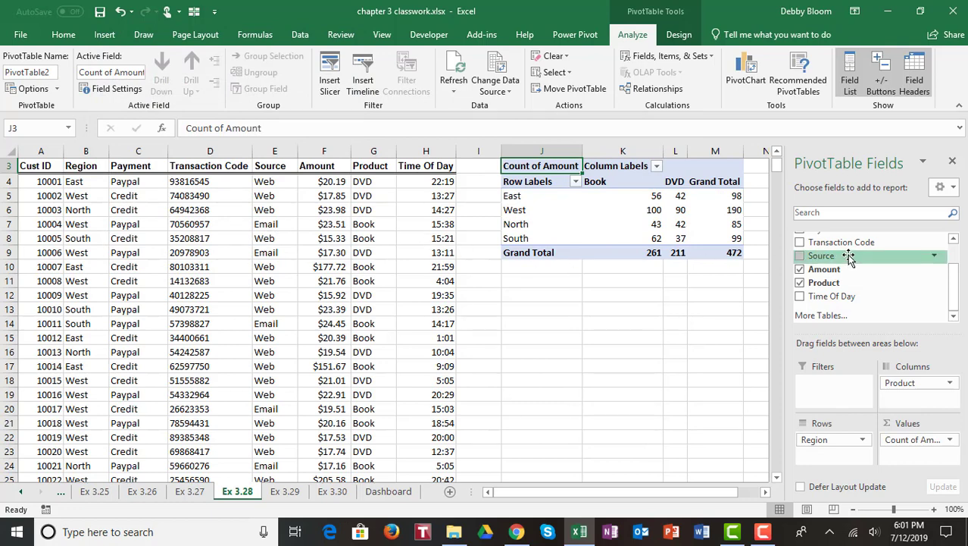
# Add Source as a report filter to the Ex 3.28 PivotTable.
pyautogui.moveTo(849, 257); pyautogui.dragTo(833, 388)
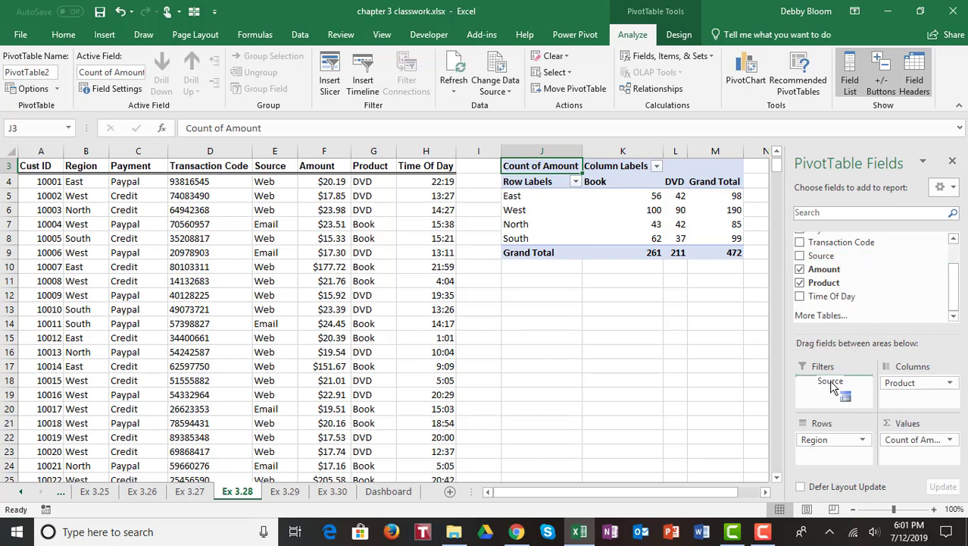
pyautogui.moveTo(834, 386); pyautogui.dragTo(832, 385)
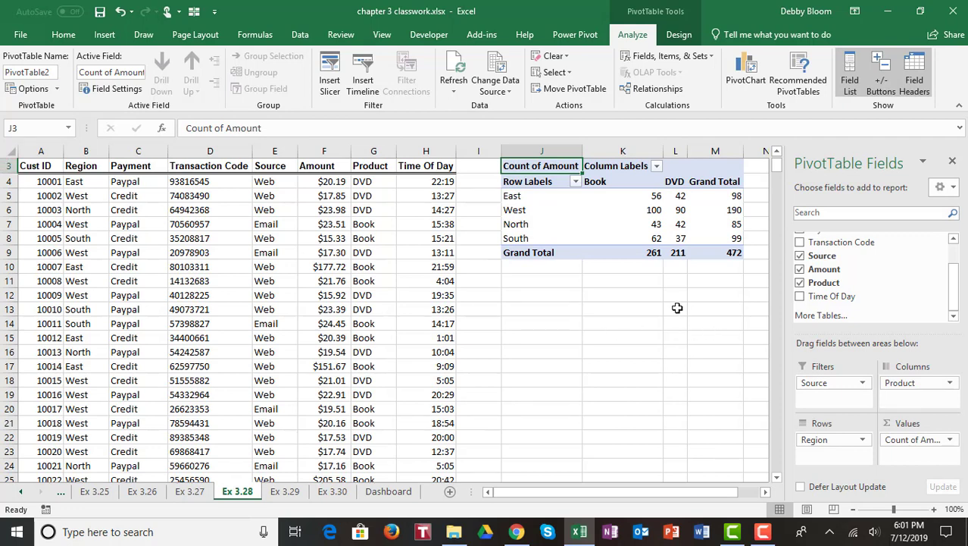
pyautogui.scroll(1, 677, 307)
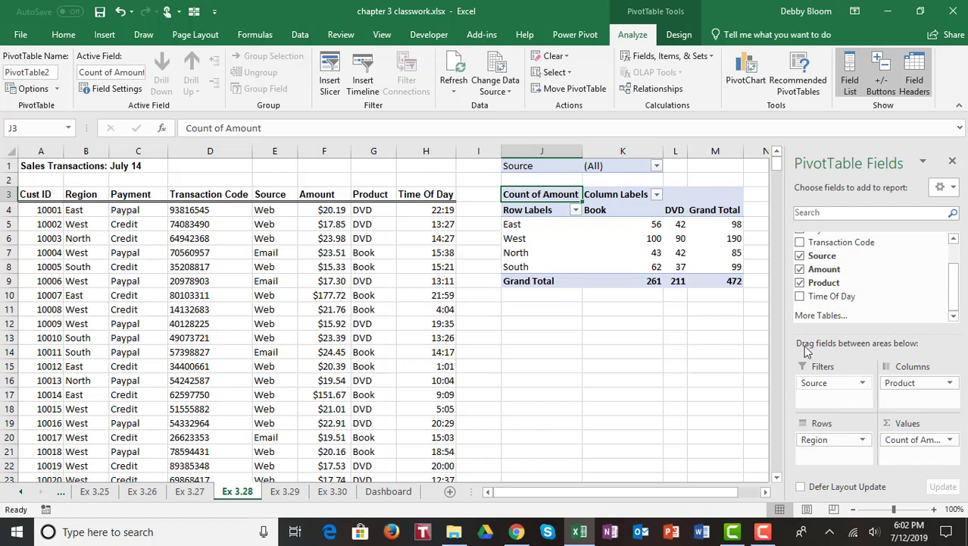
# Filter the PivotTable by Source to Email only, and switch the filter to Web only.
pyautogui.click(657, 167)
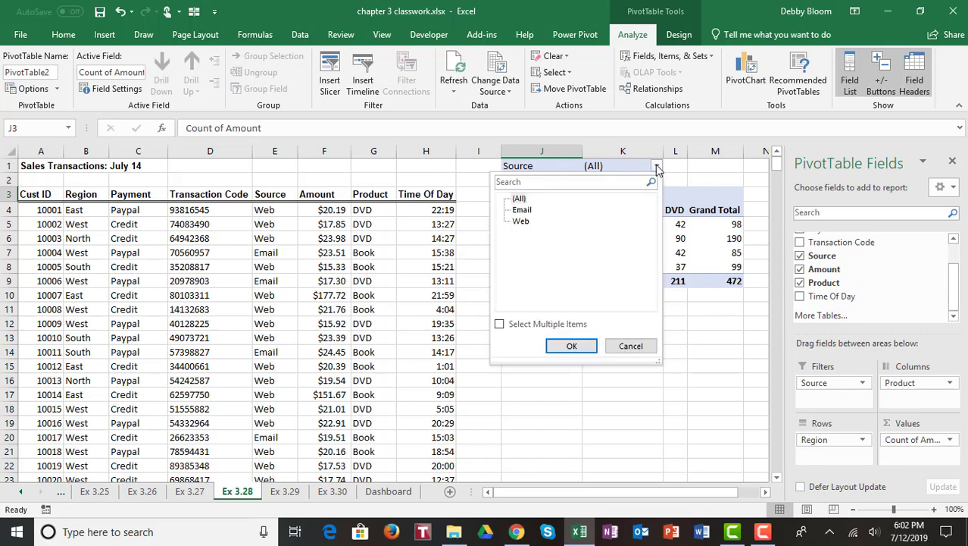
pyautogui.click(523, 210)
pyautogui.click(579, 344)
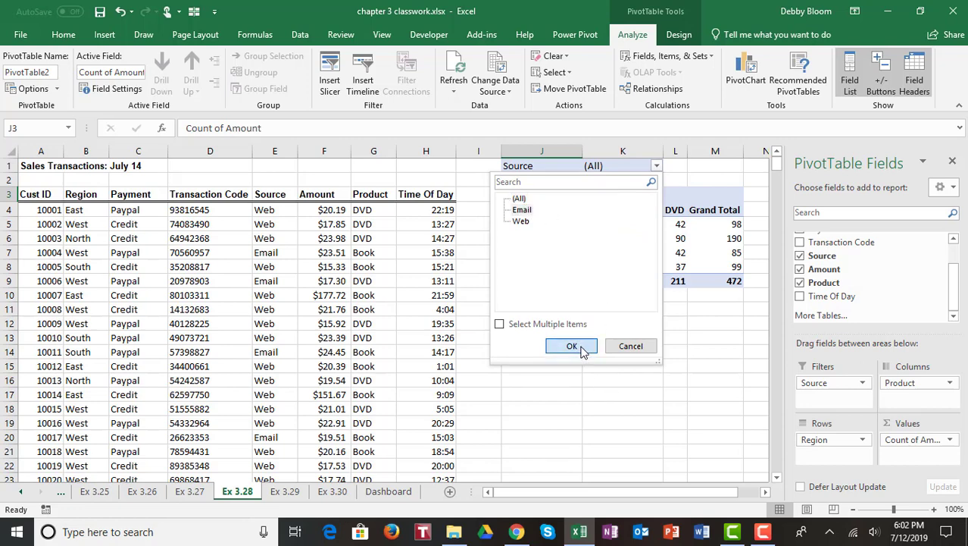
pyautogui.click(657, 166)
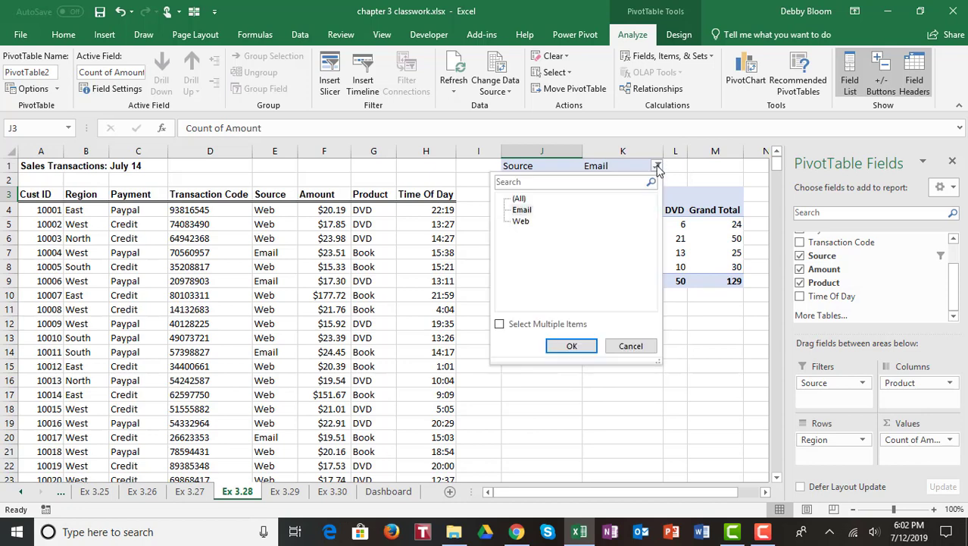
pyautogui.click(523, 222)
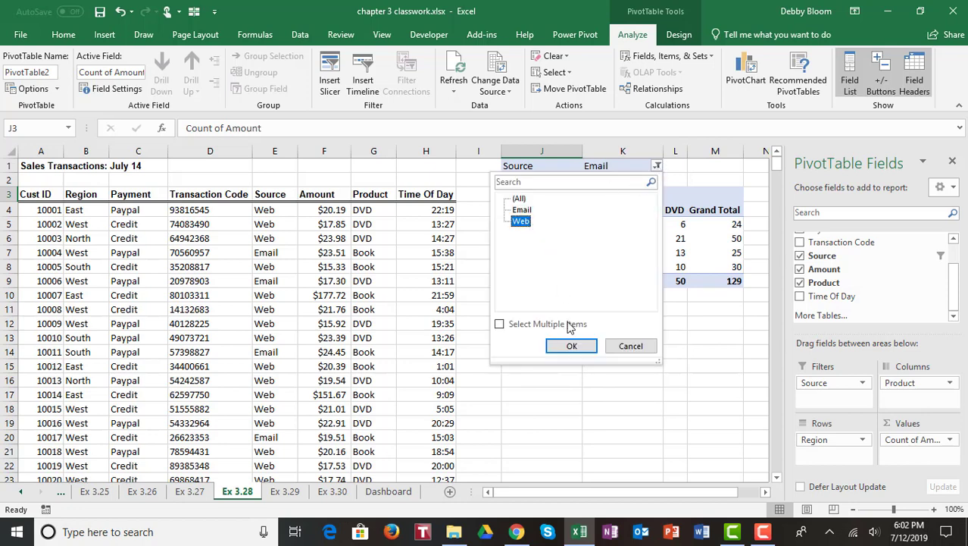
pyautogui.click(572, 347)
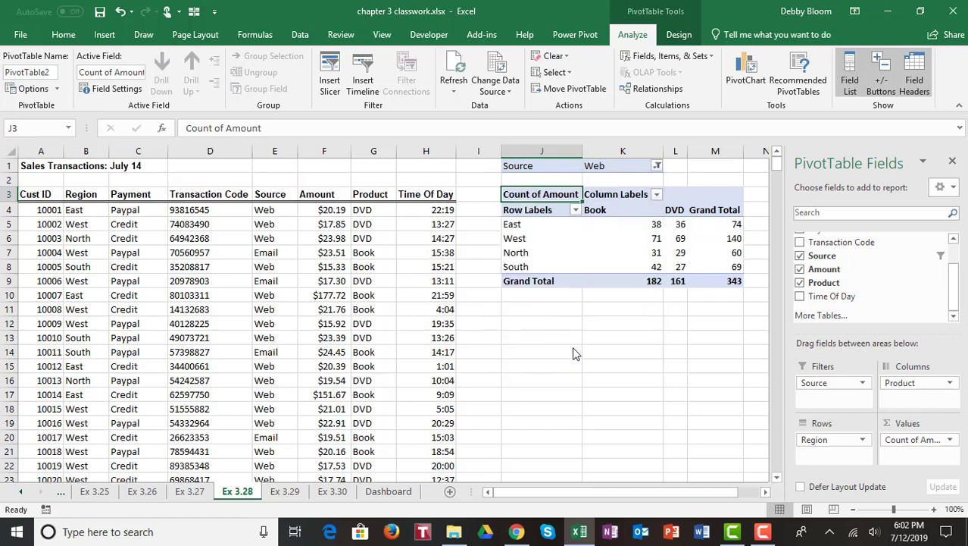
# Reset the PivotTable's Source filter to (All).
pyautogui.click(657, 167)
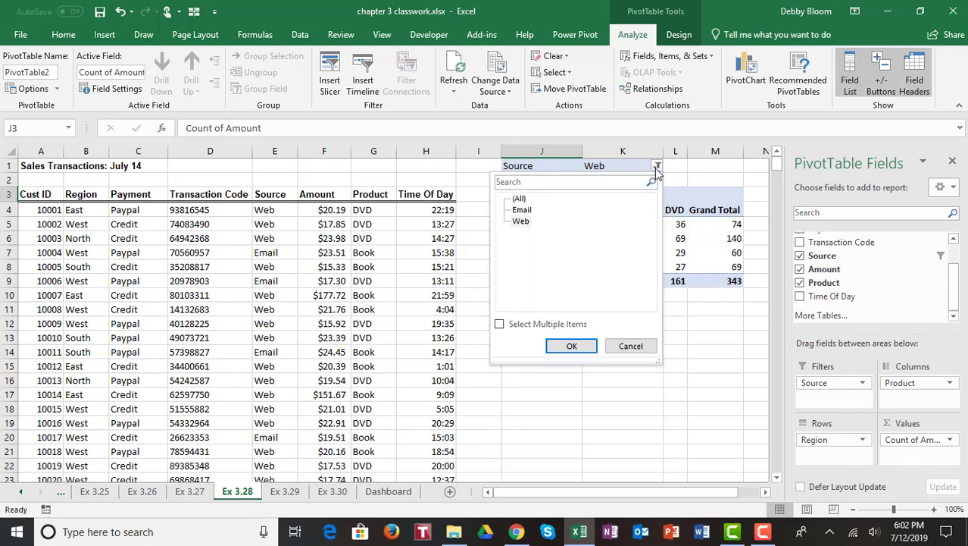
pyautogui.click(519, 199)
pyautogui.click(571, 348)
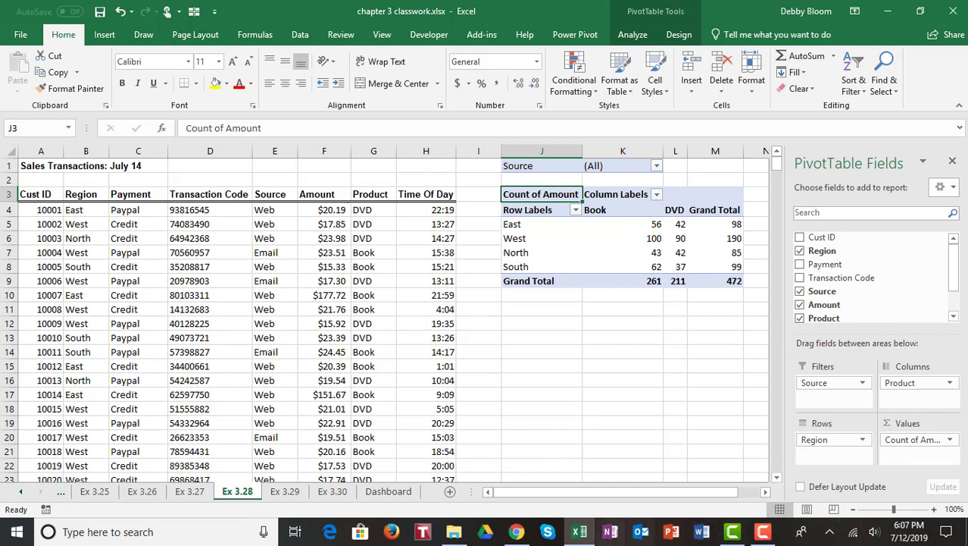
# On the Ex 3.29 worksheet, insert a PivotChart from the sales transactions in A3:H475, placed on the existing worksheet at cell J3.
pyautogui.click(285, 492)
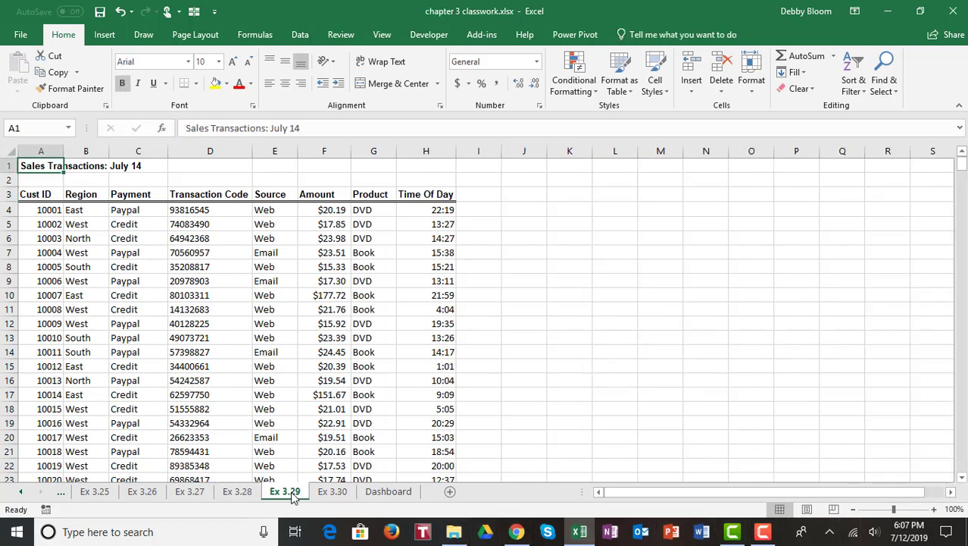
pyautogui.click(120, 324)
pyautogui.click(201, 307)
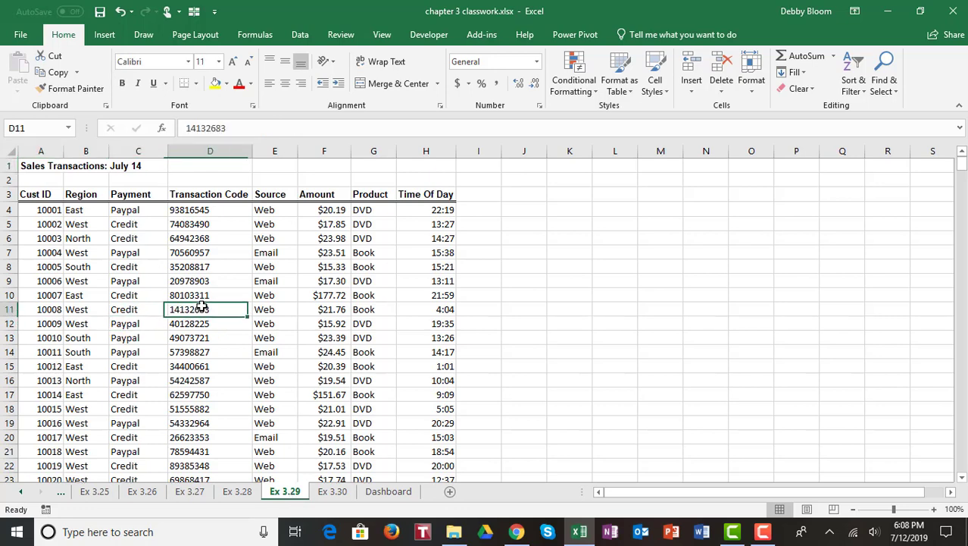
pyautogui.click(274, 294)
pyautogui.click(121, 250)
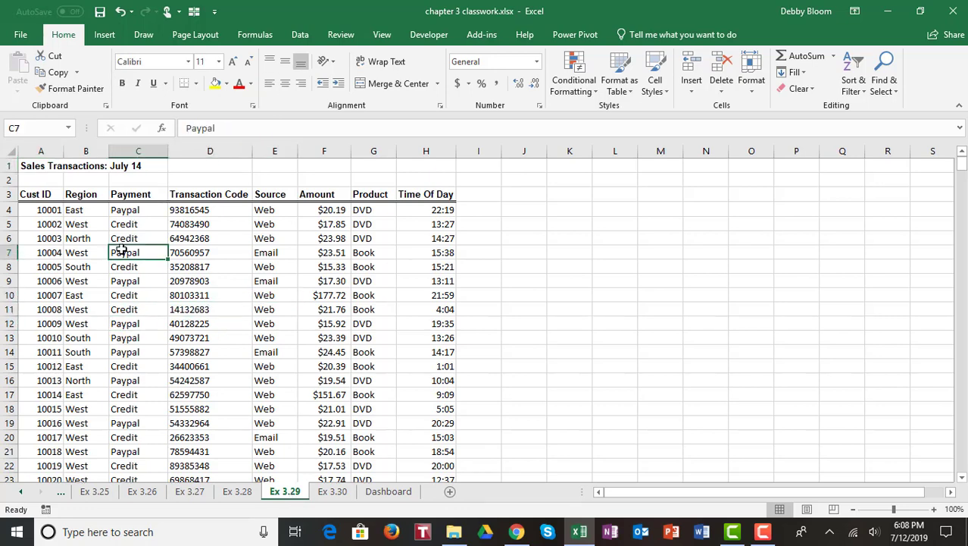
pyautogui.click(104, 36)
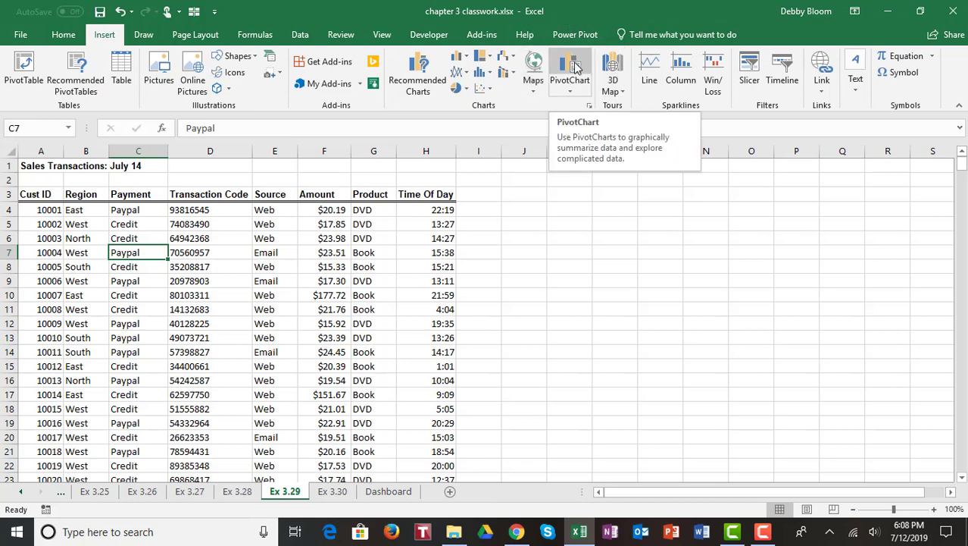
pyautogui.click(575, 66)
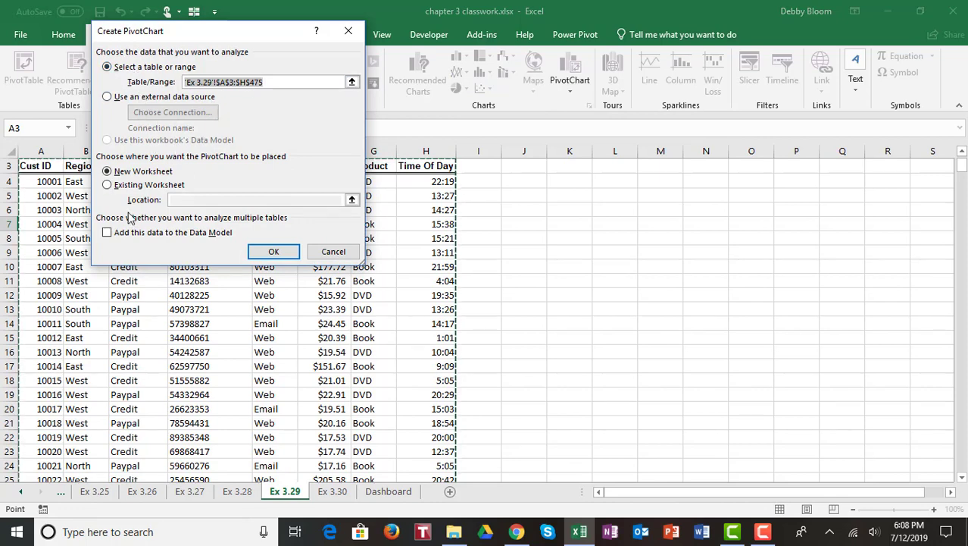
pyautogui.click(108, 185)
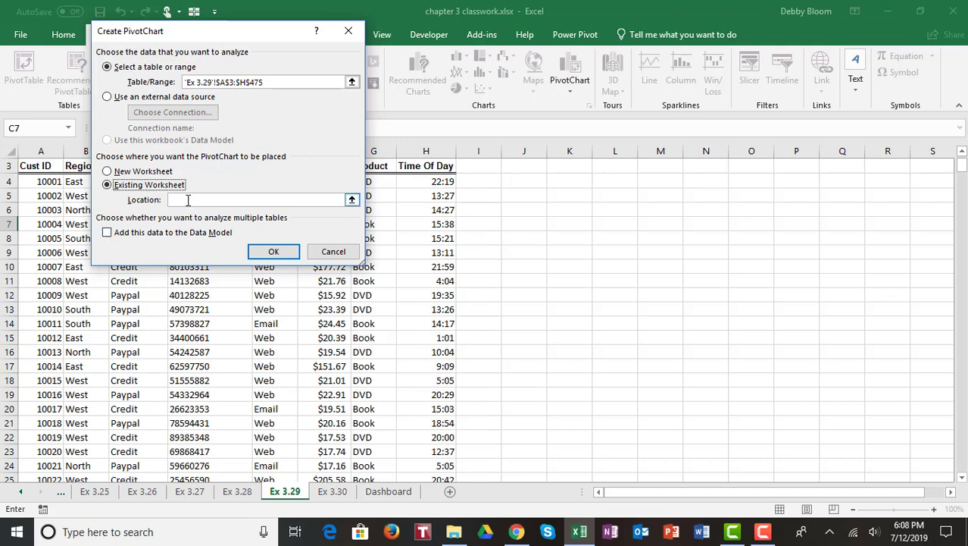
pyautogui.click(187, 199)
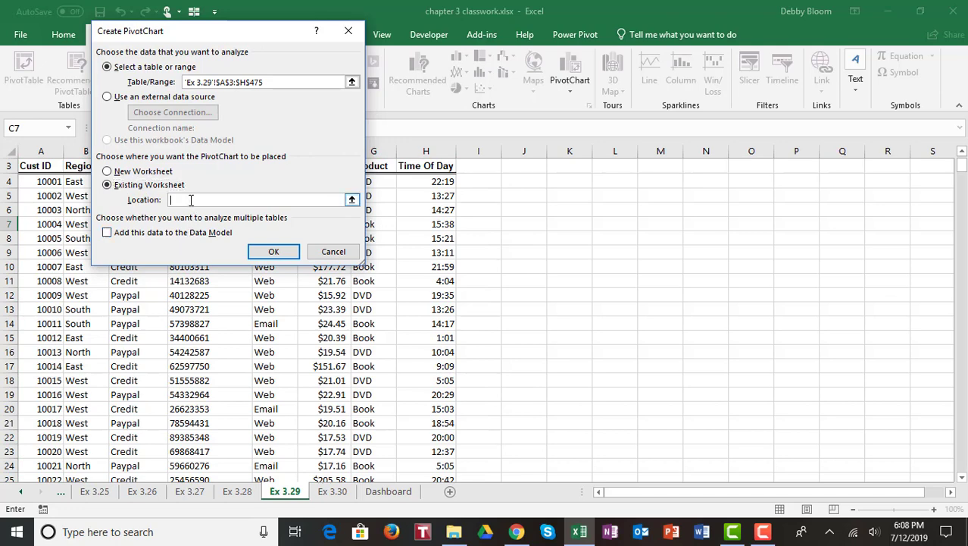
pyautogui.click(517, 165)
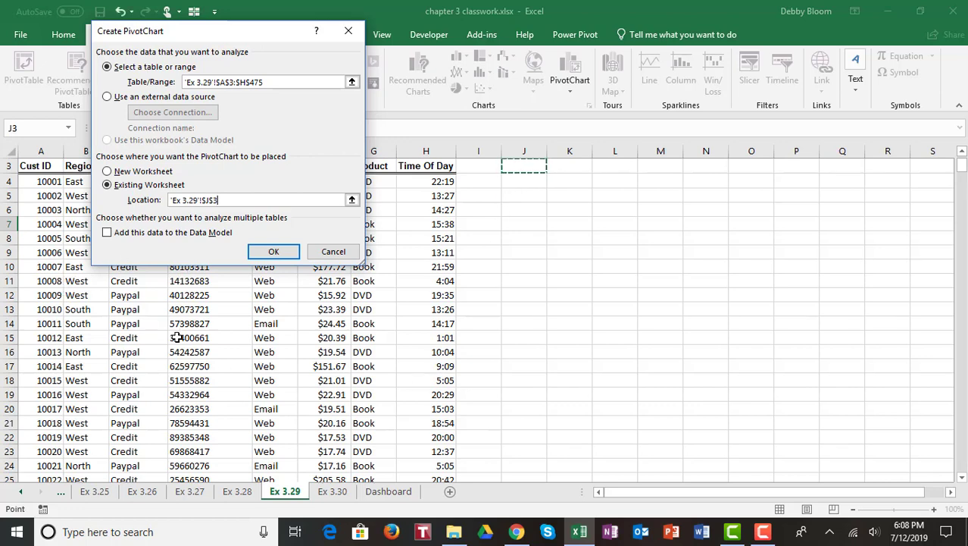
pyautogui.click(274, 252)
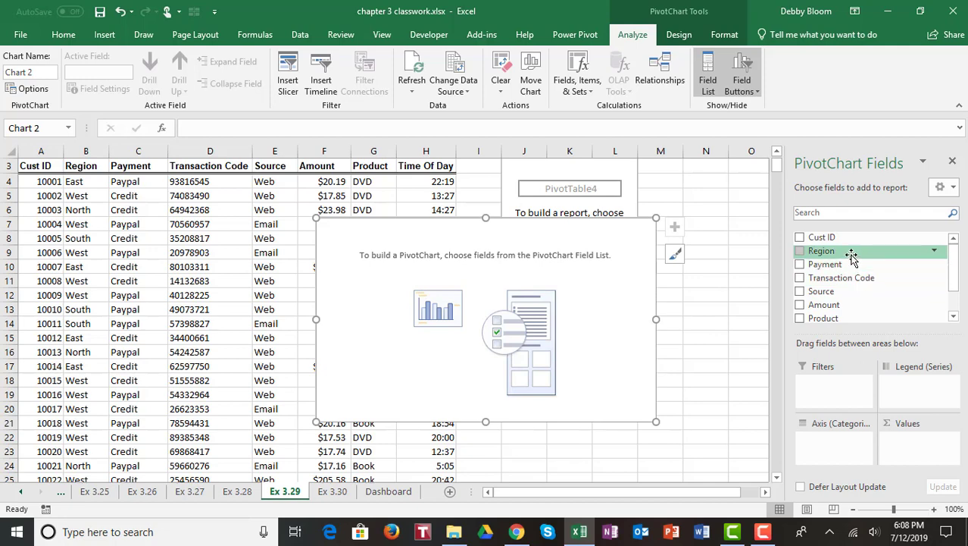
# Lay out the PivotChart with Region and Source on the axis, Product as the legend series and Amount as the values.
pyautogui.moveTo(852, 258); pyautogui.dragTo(831, 436)
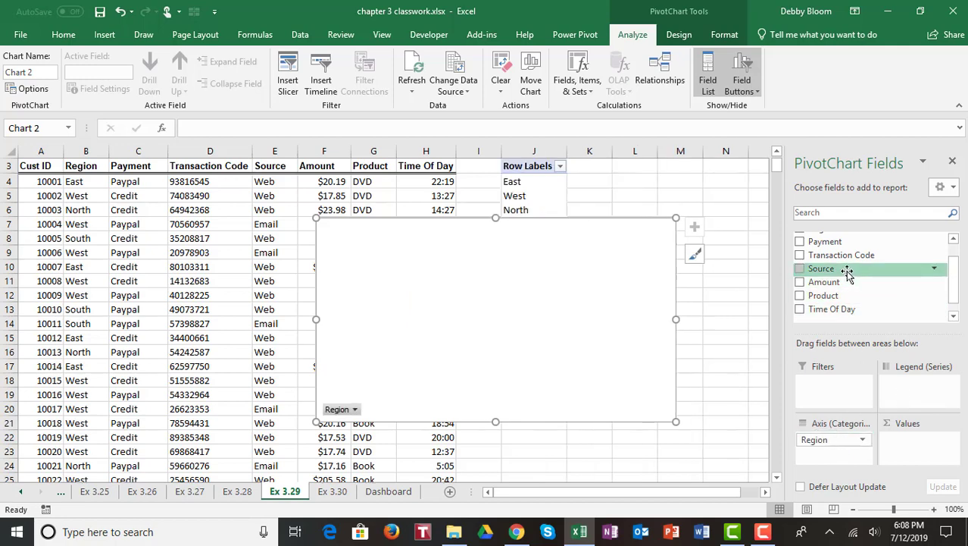
pyautogui.moveTo(847, 273); pyautogui.dragTo(837, 453)
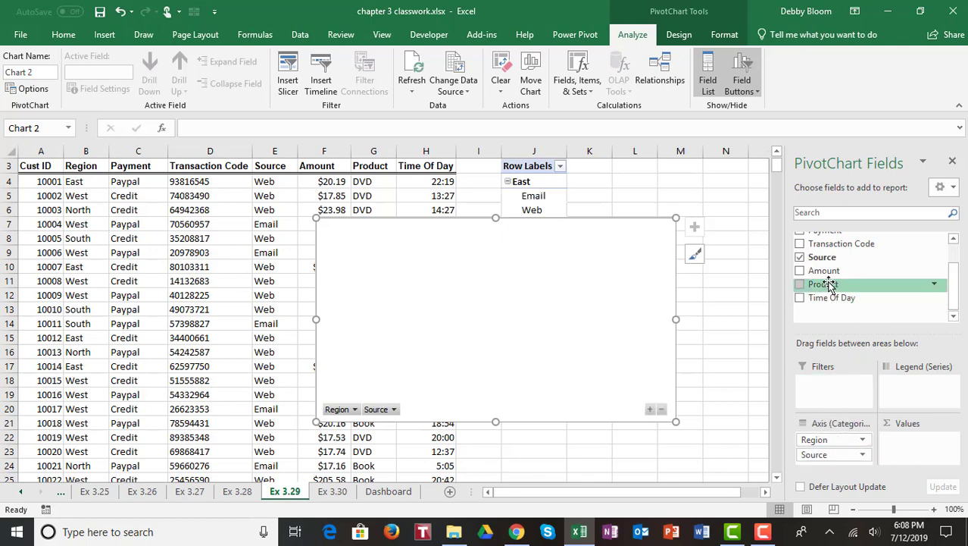
pyautogui.moveTo(831, 284); pyautogui.dragTo(923, 388)
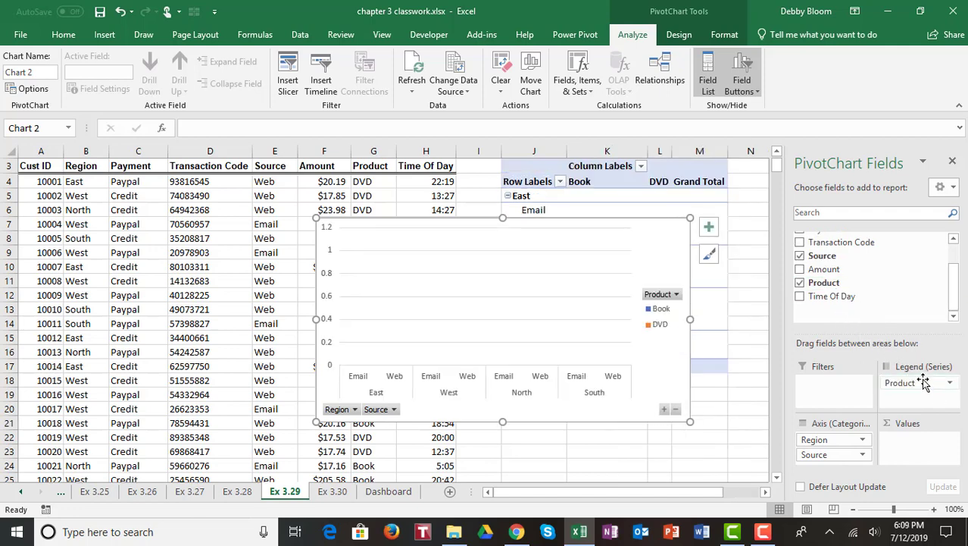
pyautogui.moveTo(826, 277); pyautogui.dragTo(913, 447)
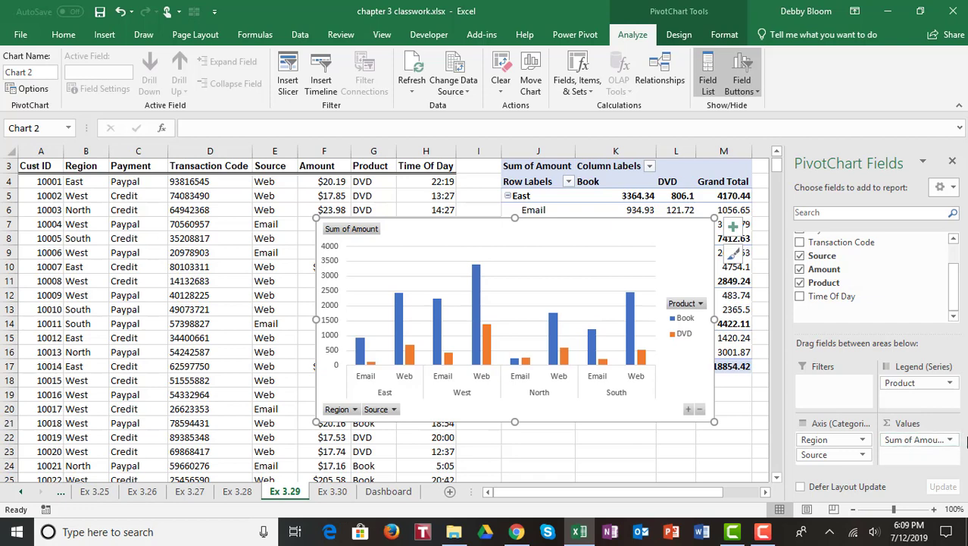
# Summarize the PivotChart's Amount values by Count.
pyautogui.click(951, 441)
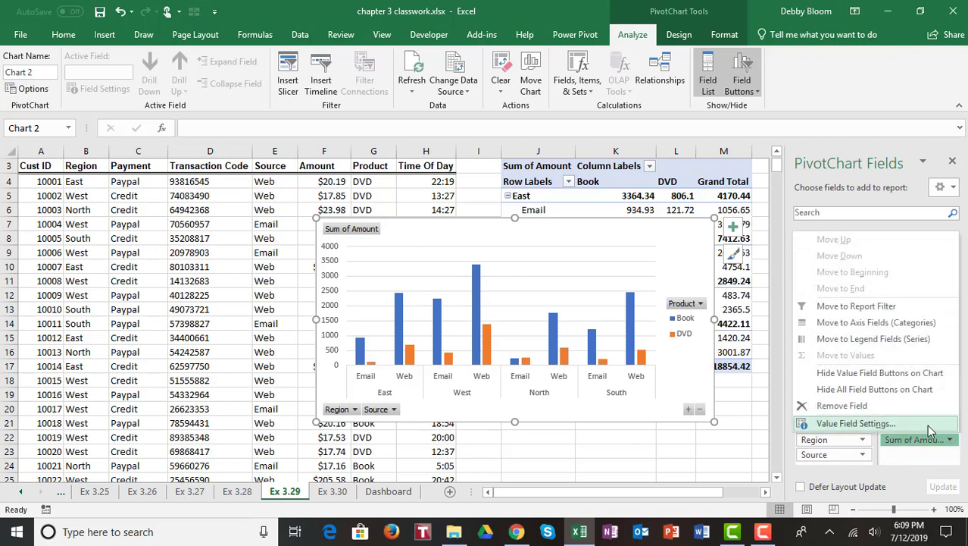
pyautogui.click(927, 424)
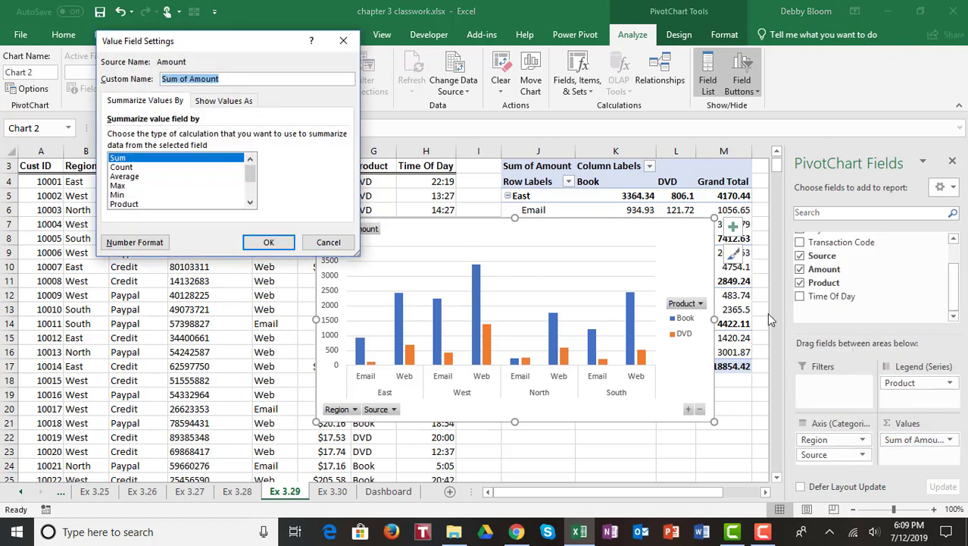
pyautogui.click(151, 166)
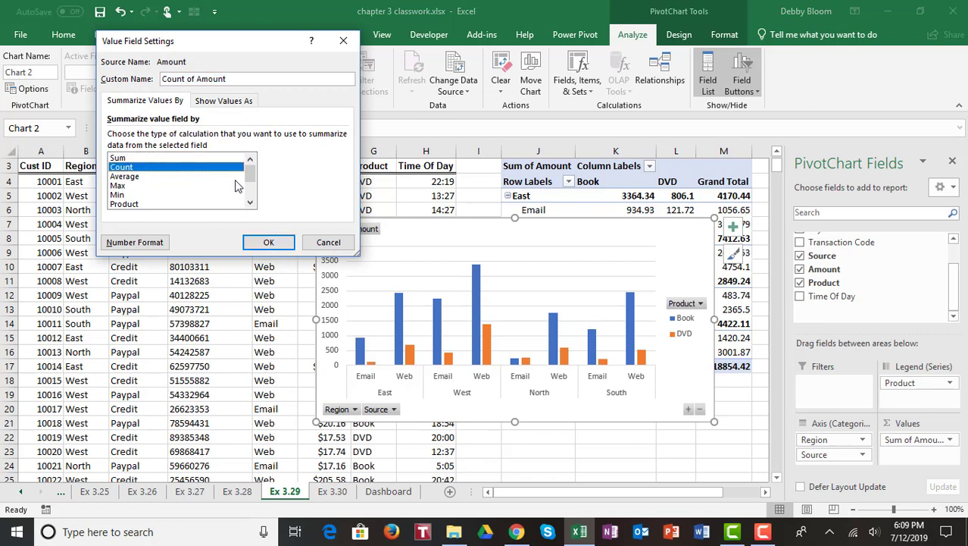
pyautogui.moveTo(251, 180)
pyautogui.mouseDown()
pyautogui.moveTo(251, 195)
pyautogui.moveTo(250, 176)
pyautogui.mouseUp()
pyautogui.click(275, 243)
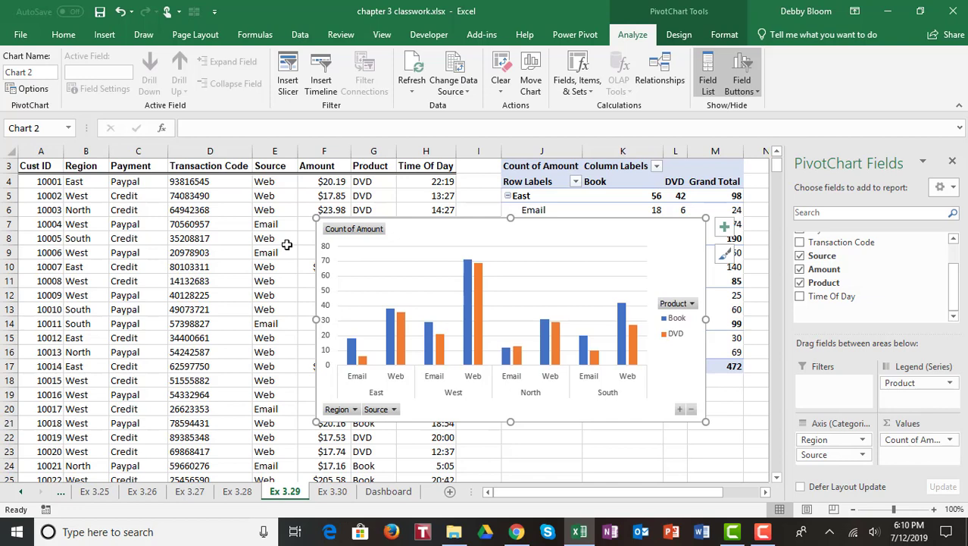
# On the Ex 3.30 worksheet, insert a PivotTable from the sales transactions in A3:H475, placed on the existing worksheet at cell J3.
pyautogui.click(332, 492)
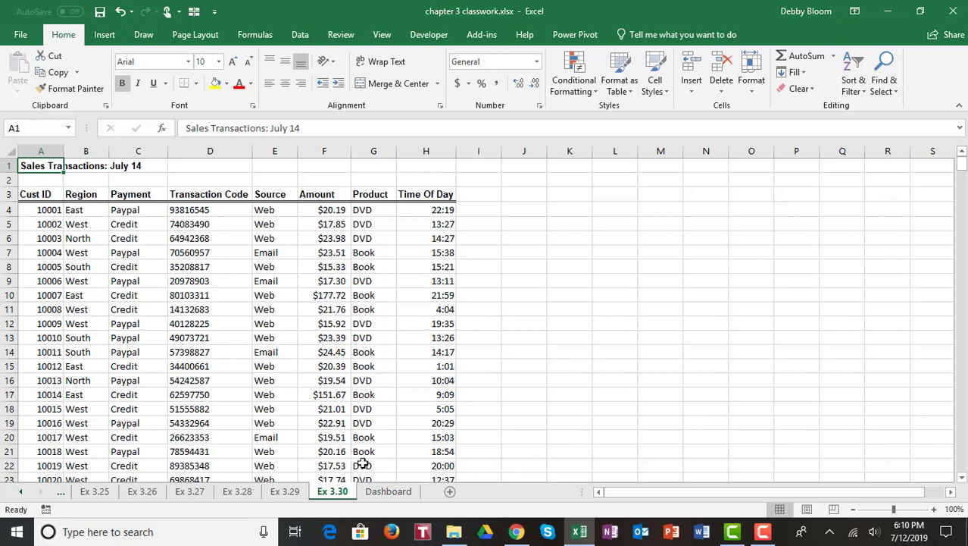
pyautogui.click(290, 278)
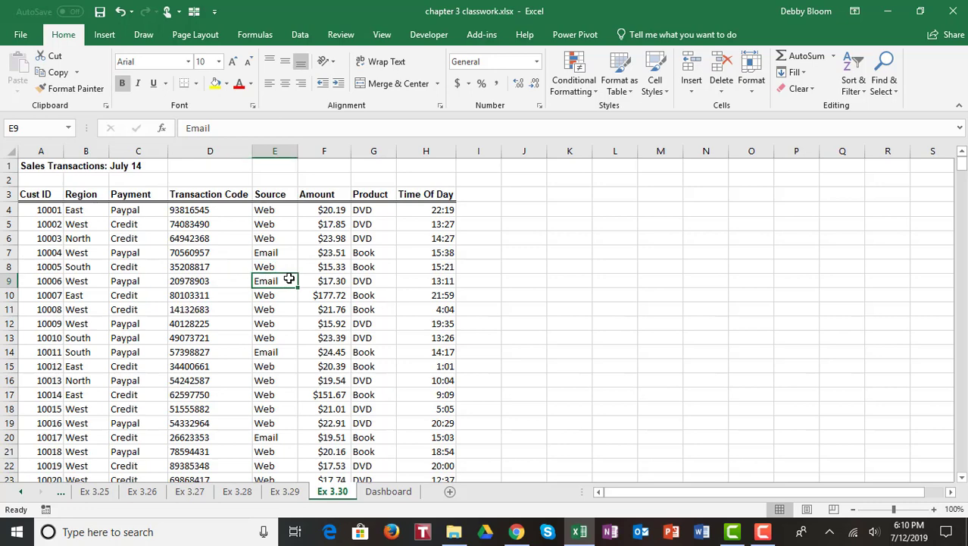
pyautogui.click(156, 308)
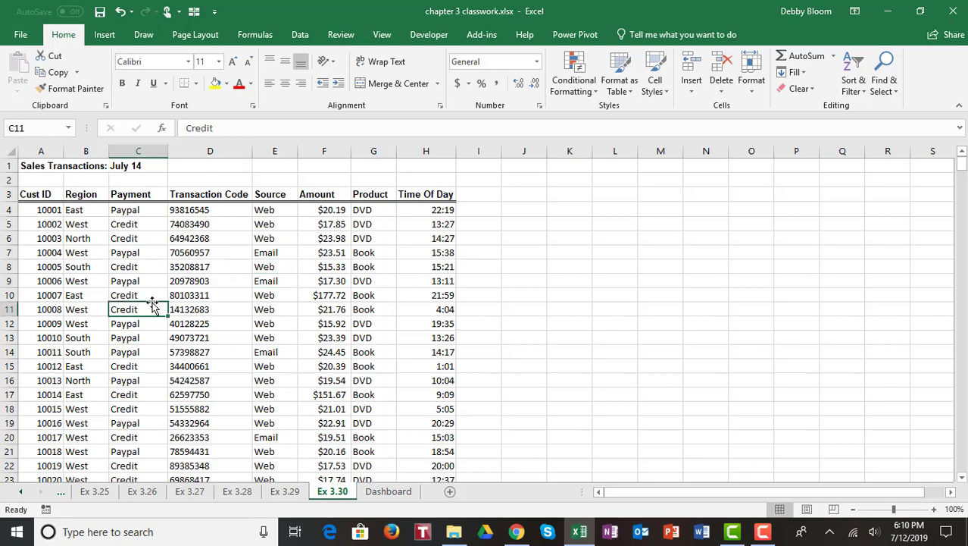
pyautogui.click(102, 35)
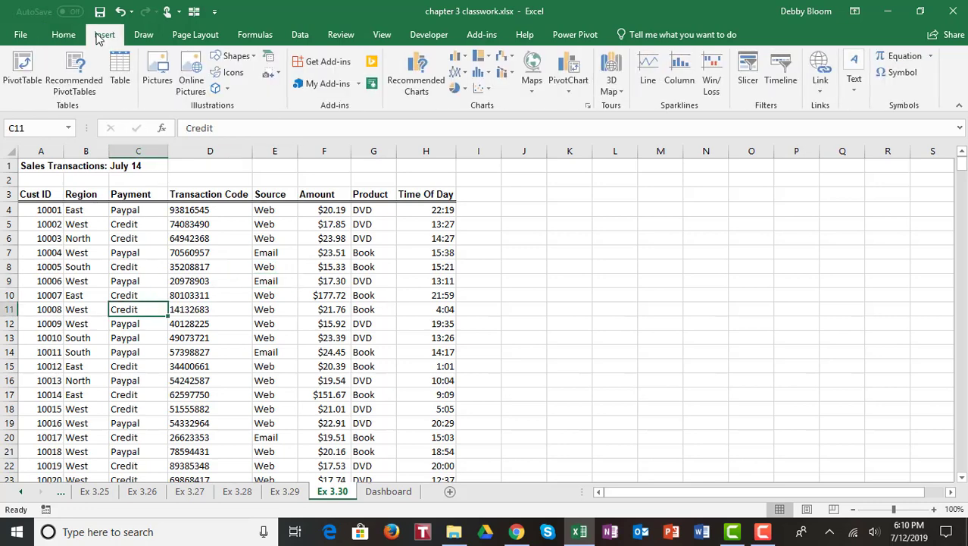
pyautogui.click(14, 73)
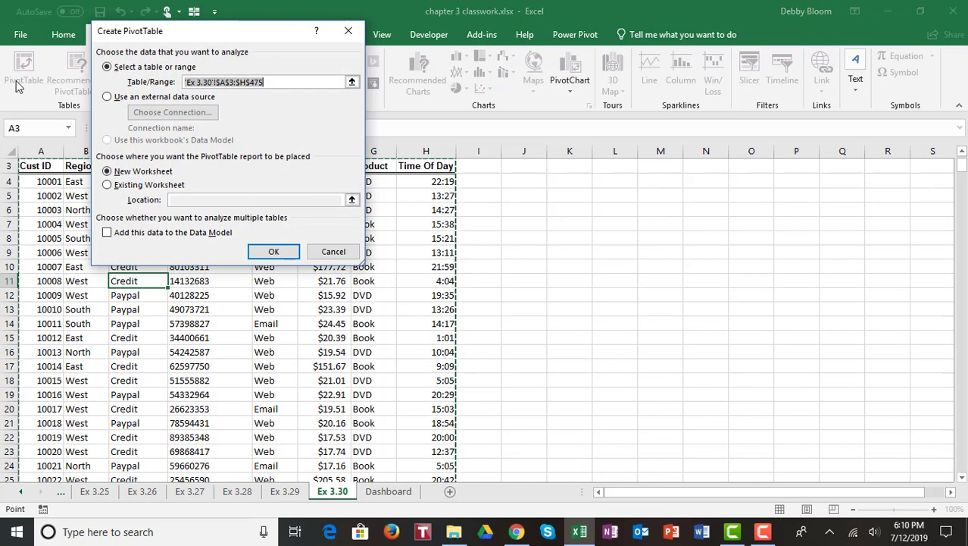
pyautogui.click(109, 185)
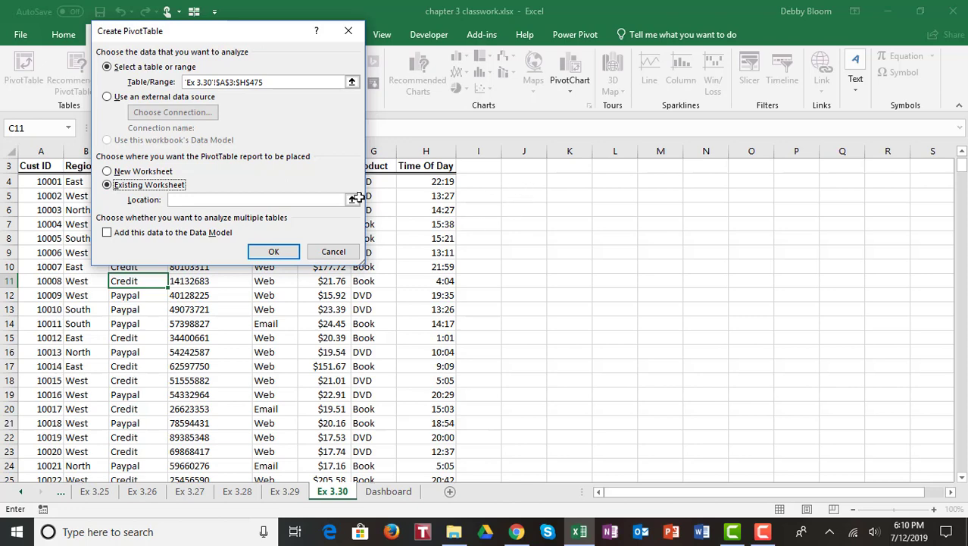
pyautogui.click(201, 201)
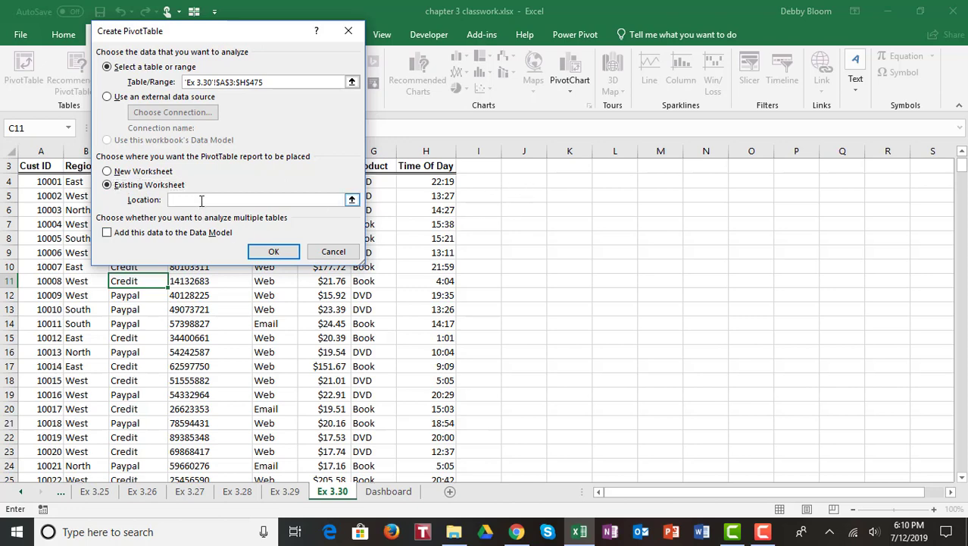
pyautogui.click(521, 165)
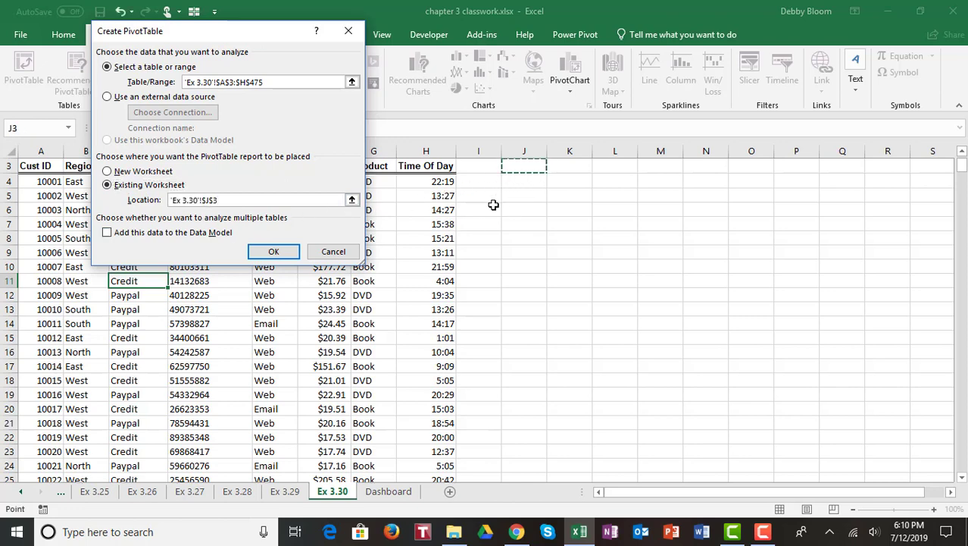
pyautogui.click(271, 253)
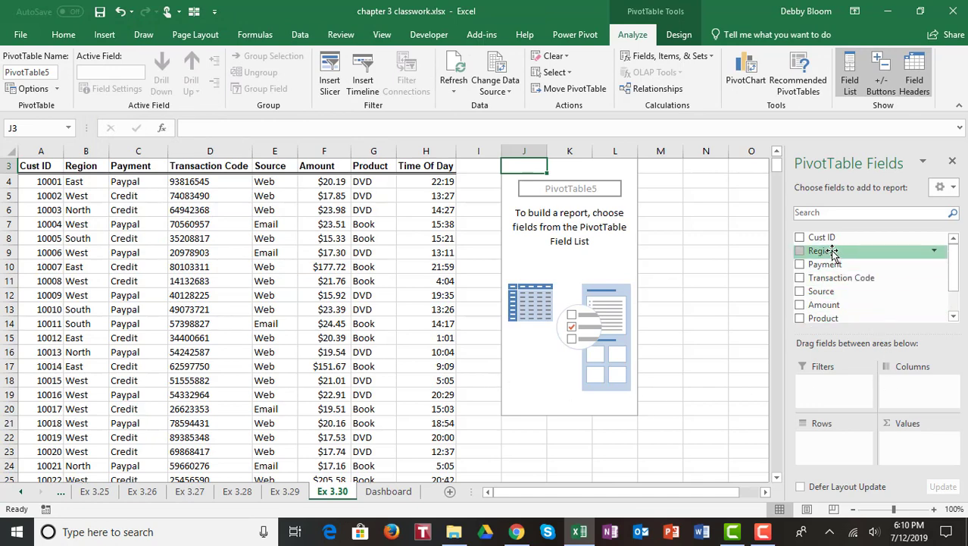
# Lay out the Ex 3.30 PivotTable with Region in rows, Product in columns and Amount in values.
pyautogui.moveTo(826, 251); pyautogui.dragTo(824, 447)
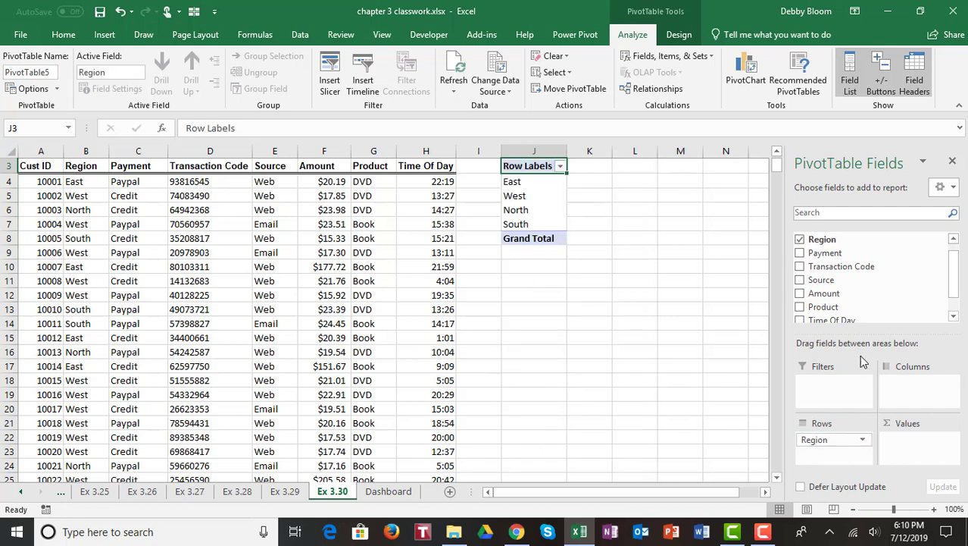
pyautogui.moveTo(822, 307); pyautogui.dragTo(919, 382)
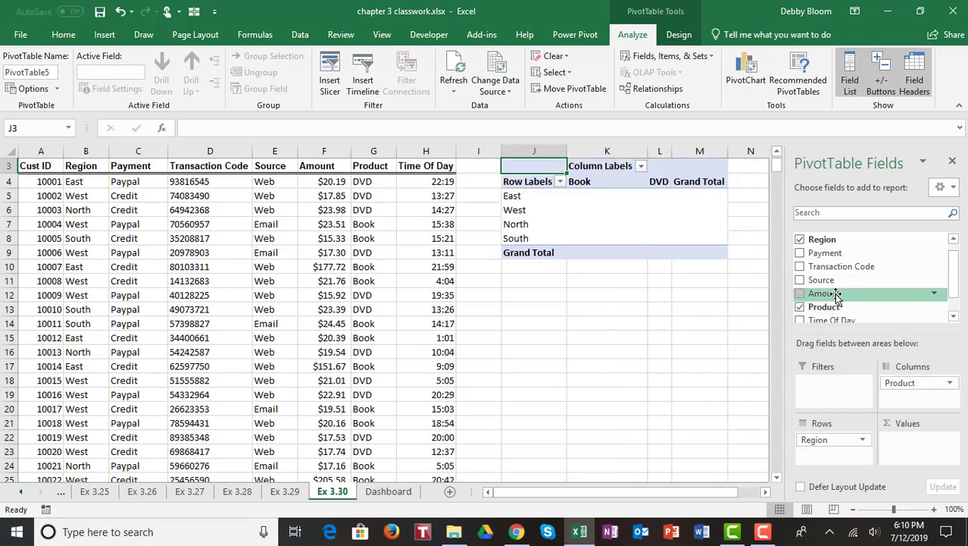
pyautogui.moveTo(836, 296); pyautogui.dragTo(913, 440)
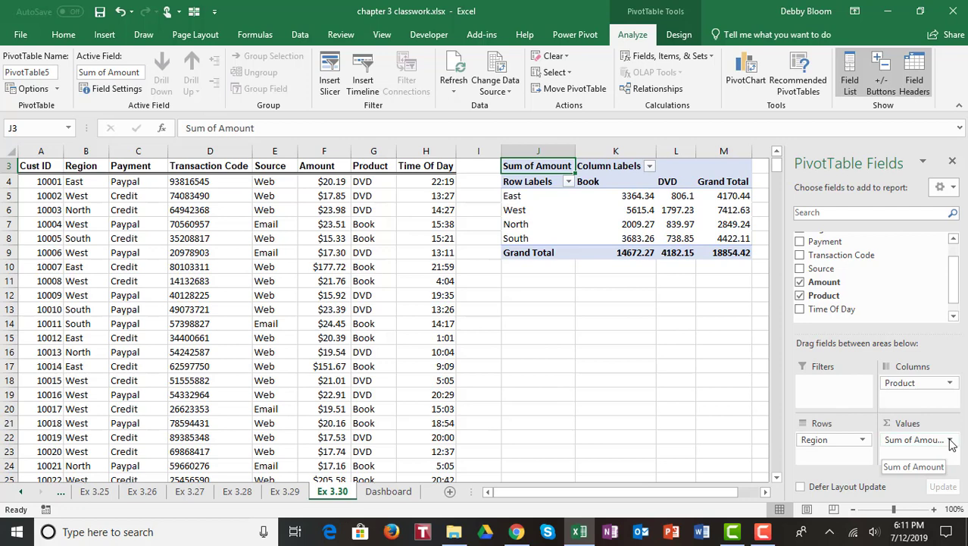
# Change the Ex 3.30 PivotTable's Amount field to summarize by Count.
pyautogui.click(951, 441)
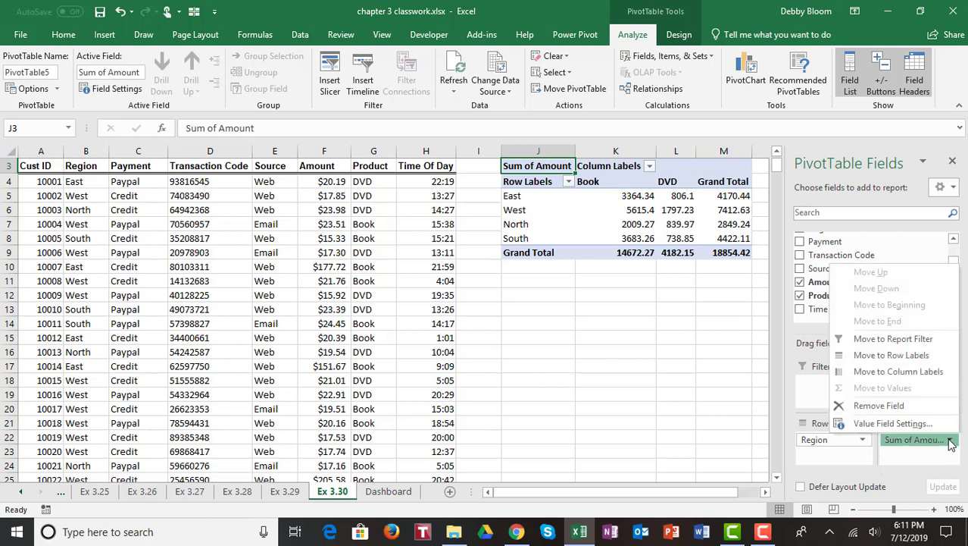
pyautogui.click(940, 424)
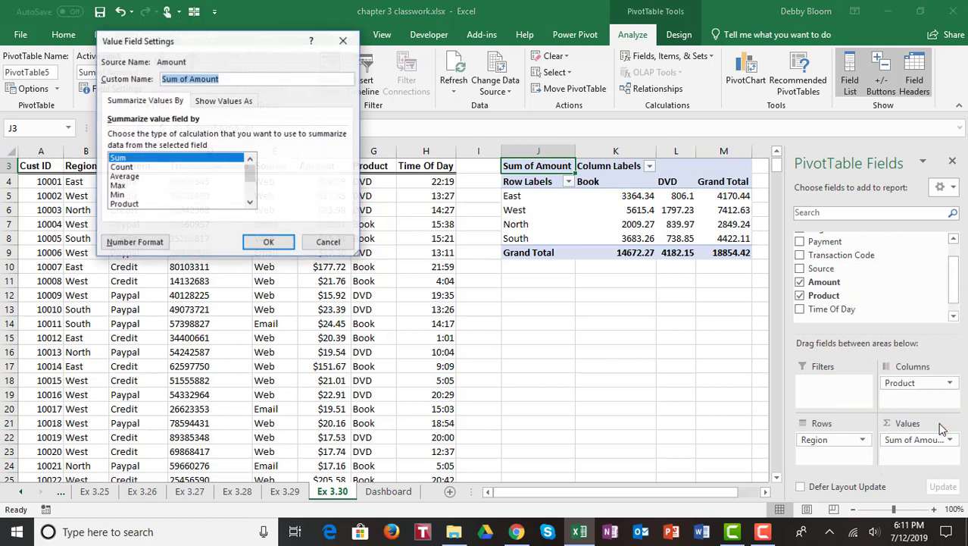
pyautogui.click(174, 167)
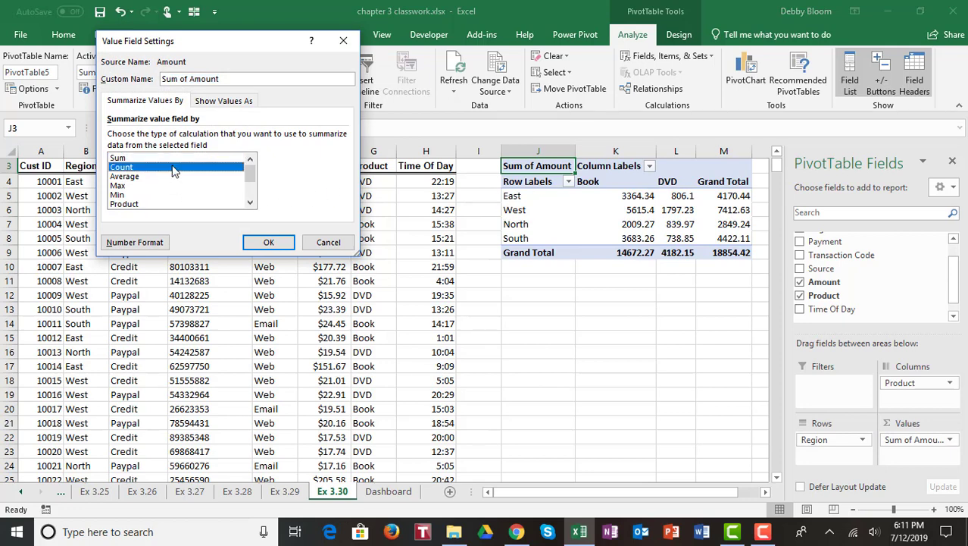
pyautogui.click(268, 244)
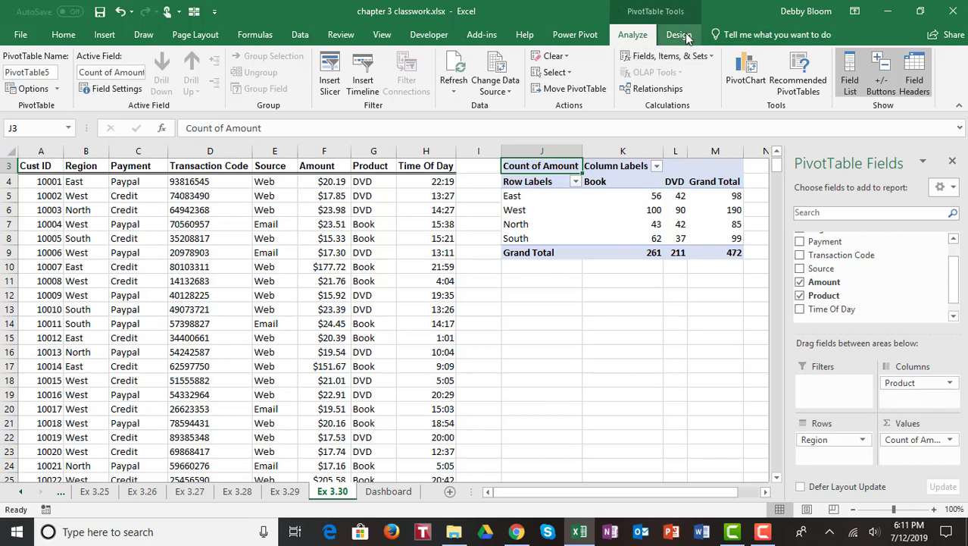
# Insert a slicer for the Payment field of the Ex 3.30 PivotTable.
pyautogui.click(565, 378)
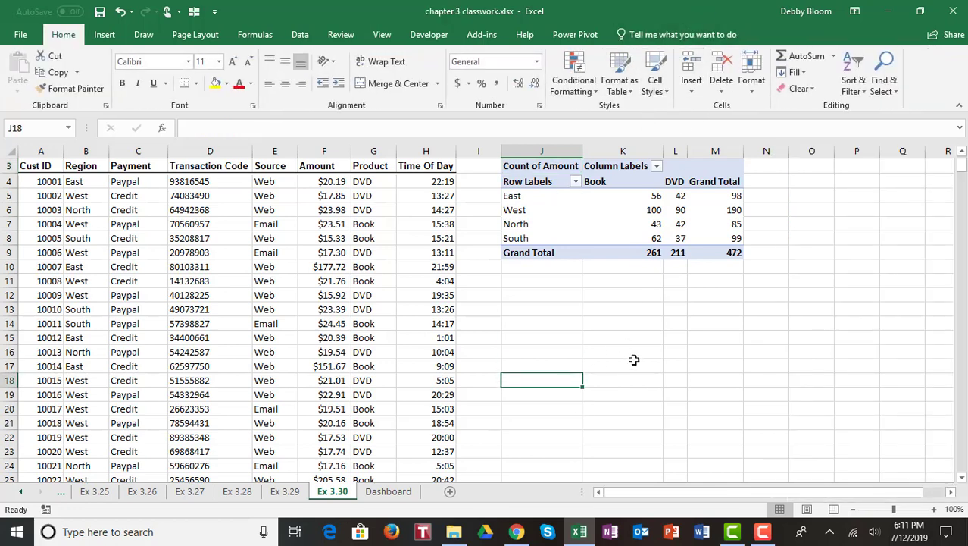
pyautogui.click(551, 217)
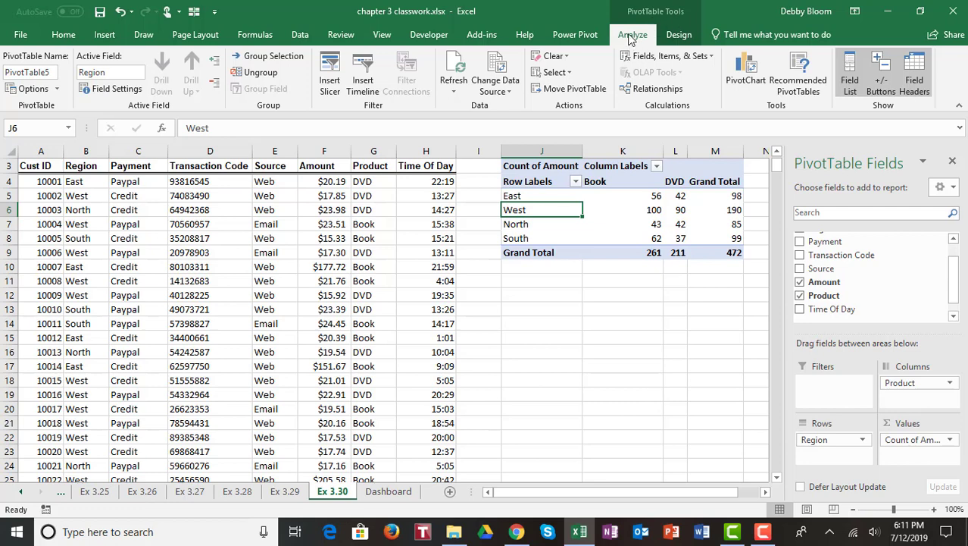
pyautogui.click(331, 75)
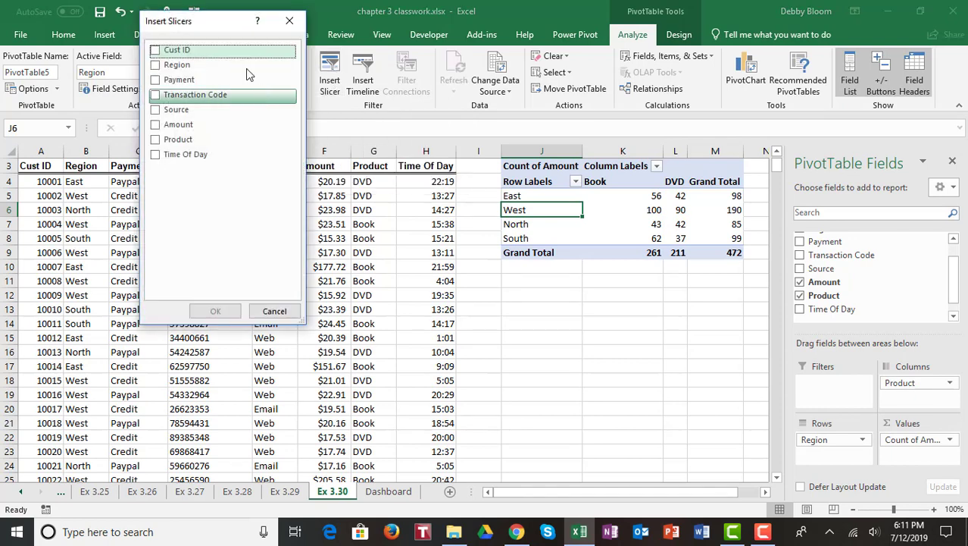
pyautogui.moveTo(208, 22); pyautogui.dragTo(375, 112)
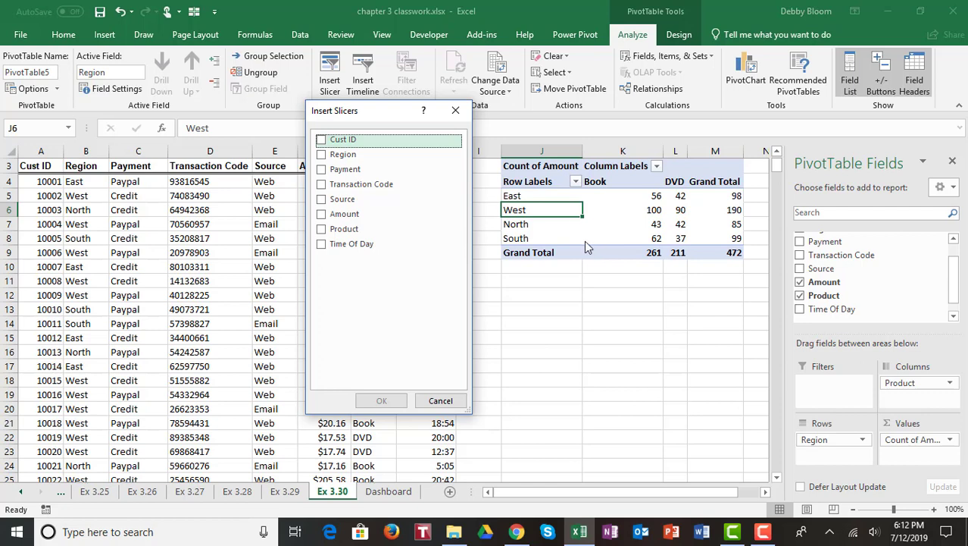
pyautogui.click(321, 170)
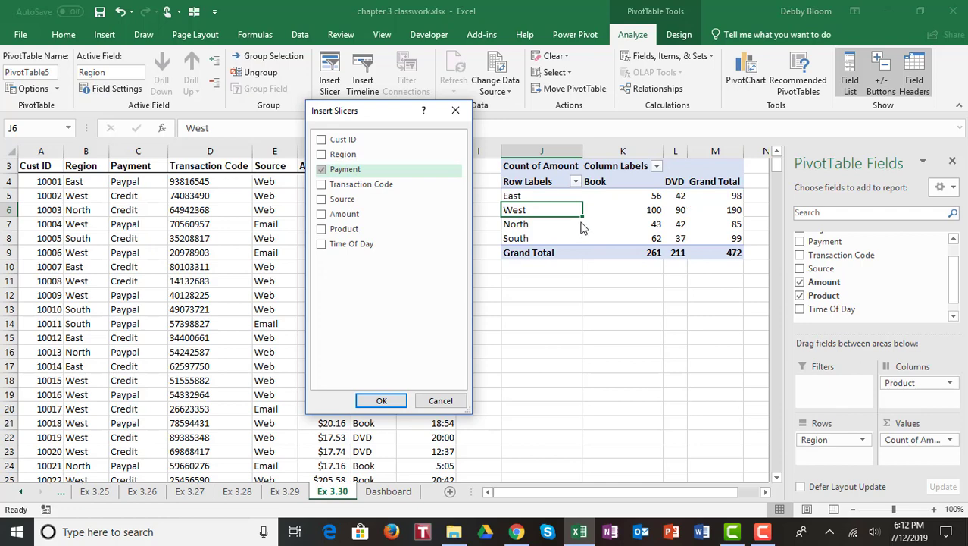
pyautogui.click(380, 402)
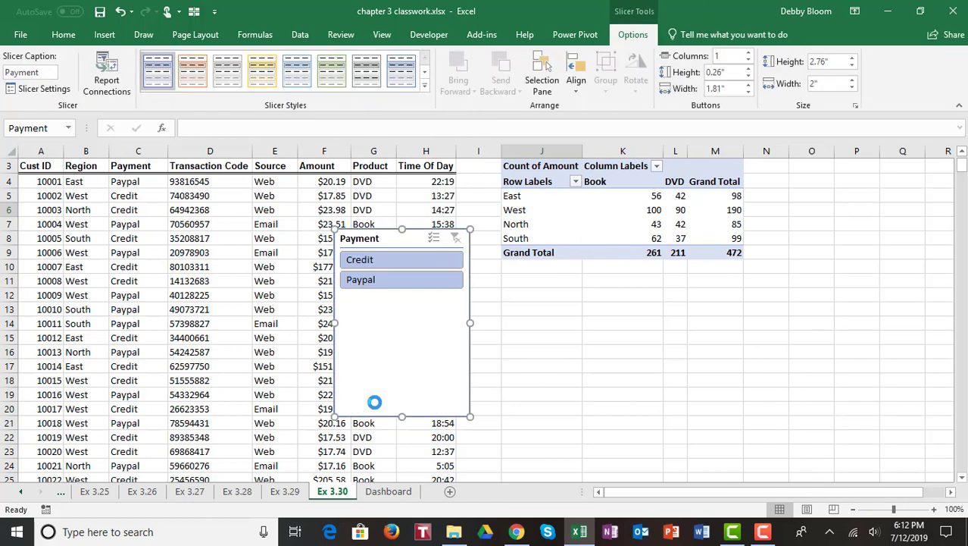
# Switch the Payment slicer between Credit, Paypal and both payment types, leaving the PivotTable filtered to Credit only.
pyautogui.click(389, 262)
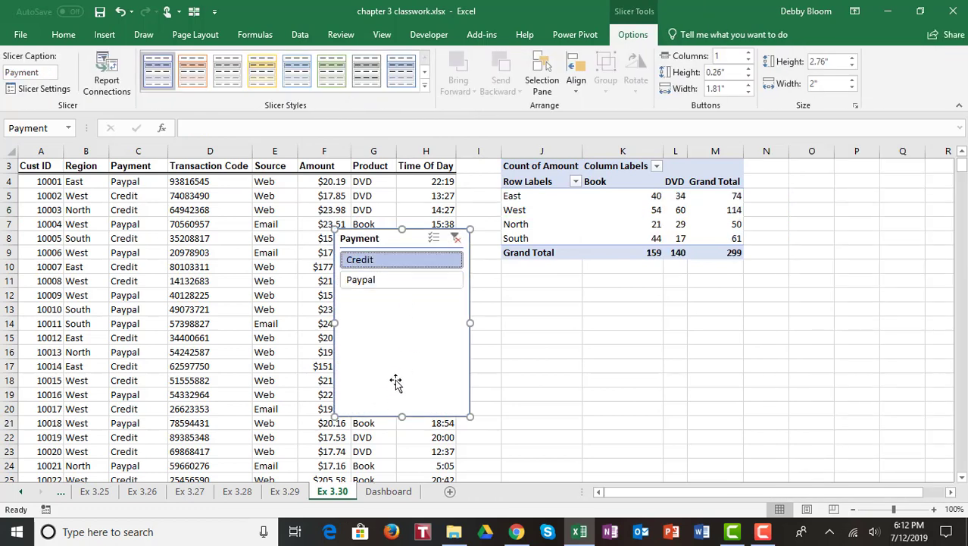
pyautogui.click(382, 281)
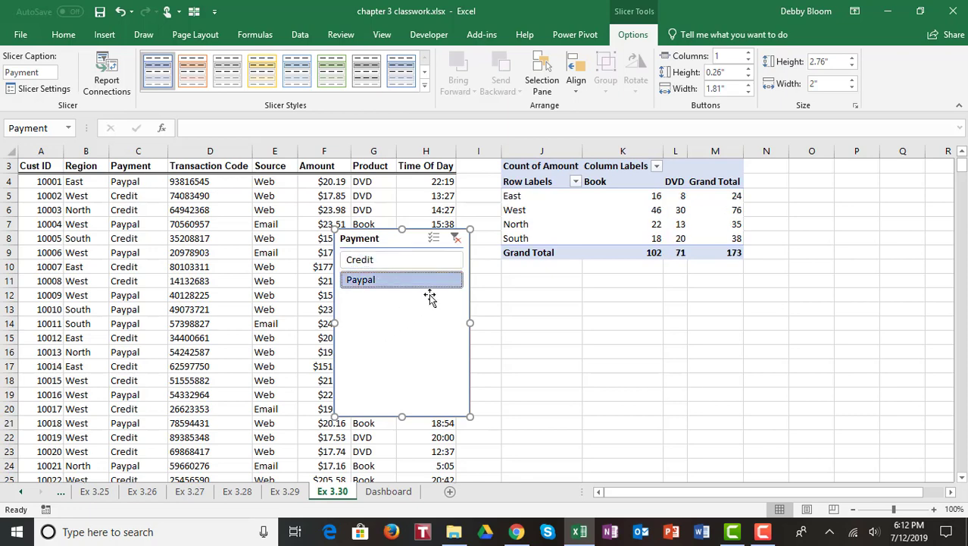
pyautogui.keyDown('ctrl'); pyautogui.click(415, 258); pyautogui.keyUp('ctrl')
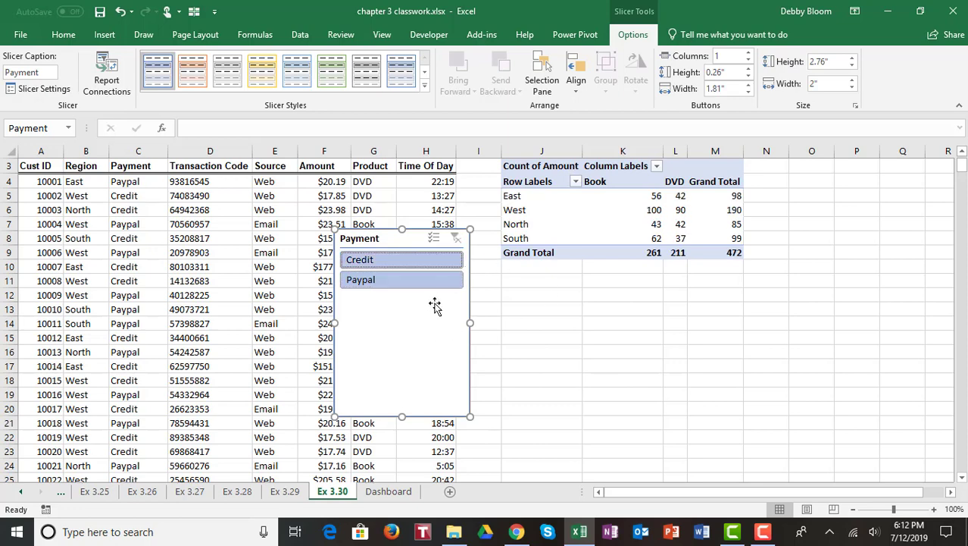
pyautogui.click(426, 280)
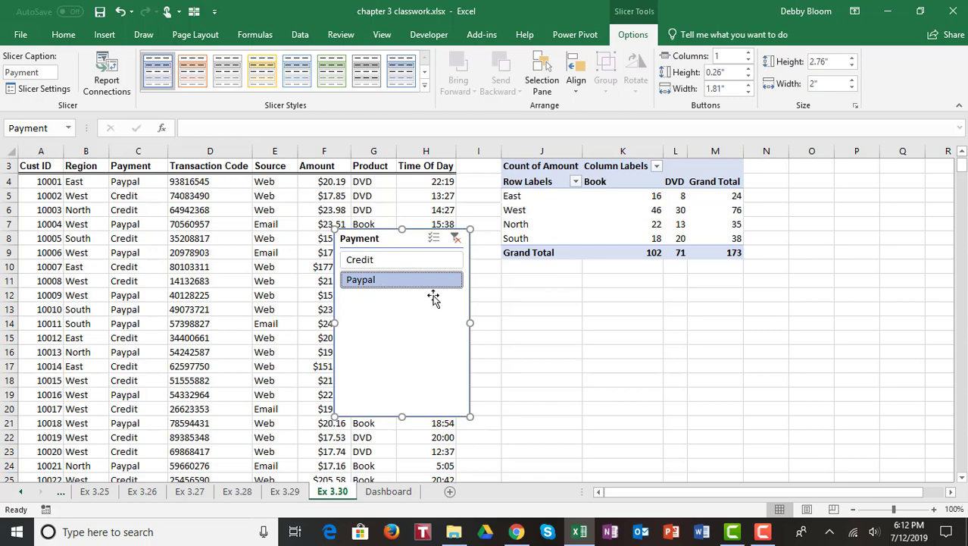
pyautogui.click(425, 261)
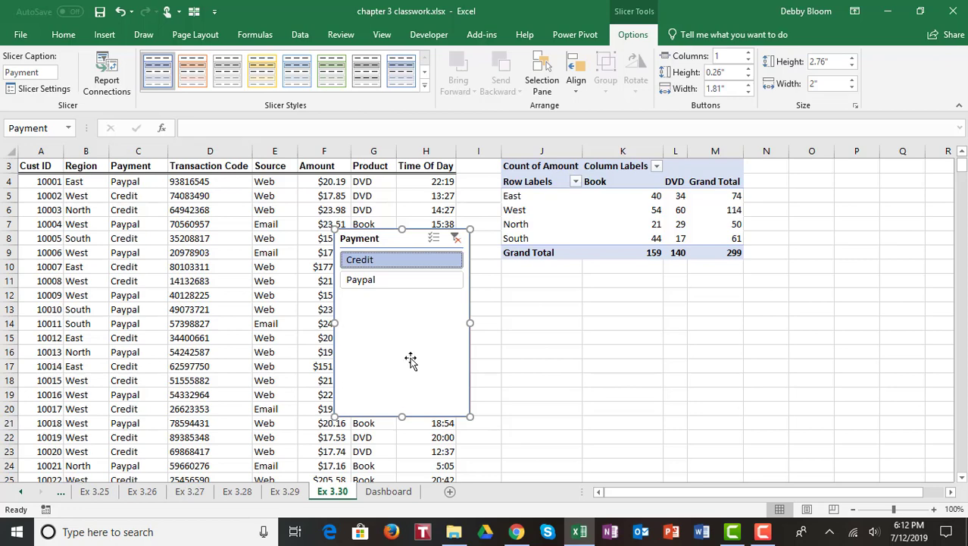
# Customize the Quick Access Toolbar for all documents by adding the Camera command from the All Commands set.
pyautogui.click(396, 490)
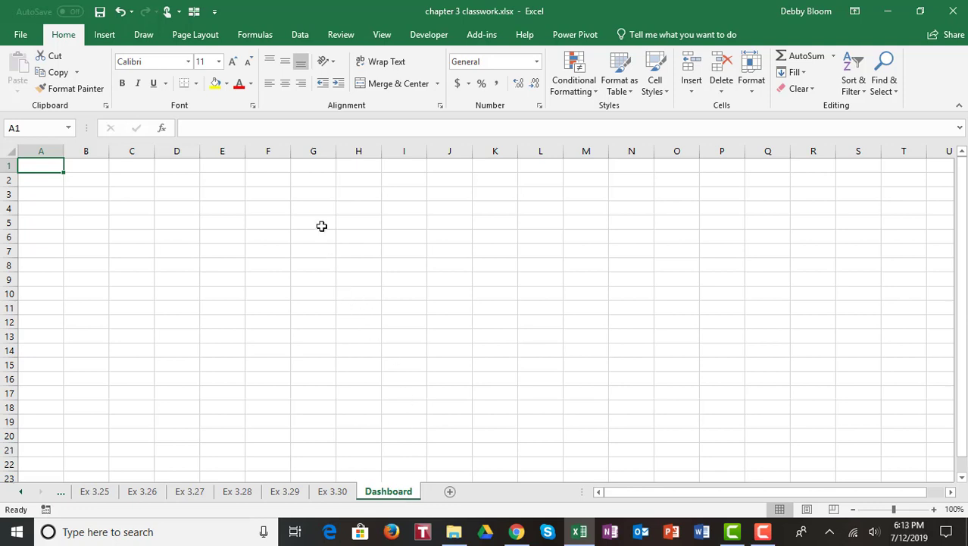
pyautogui.click(21, 34)
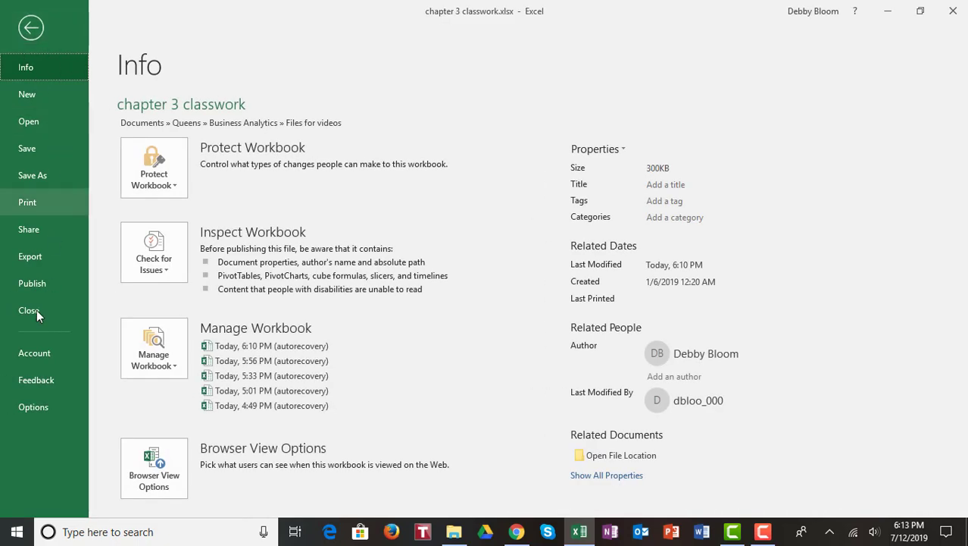
pyautogui.click(30, 407)
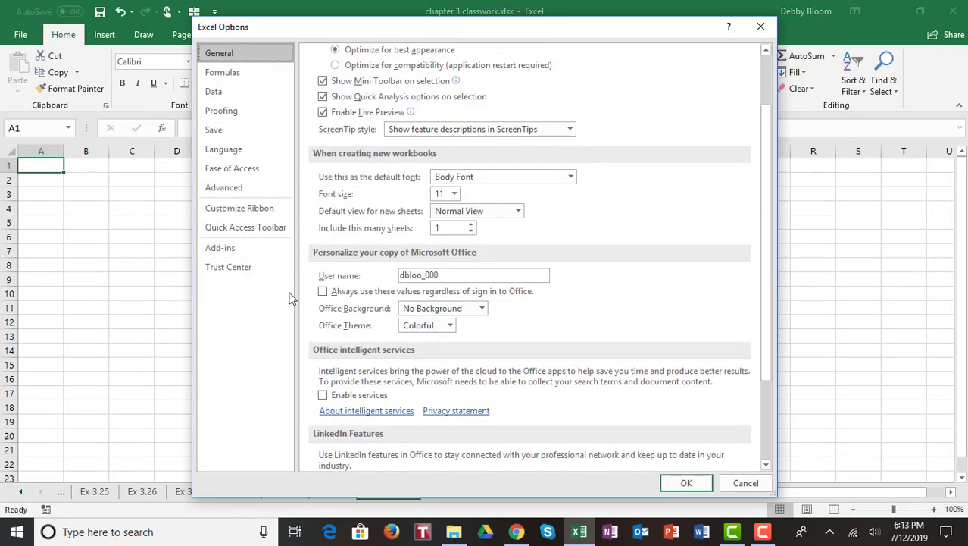
pyautogui.click(271, 227)
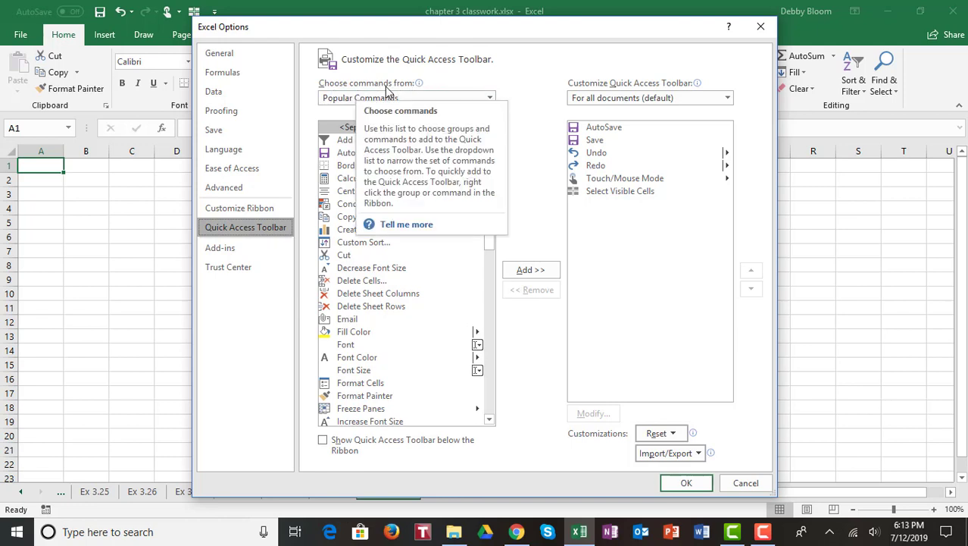
pyautogui.click(489, 98)
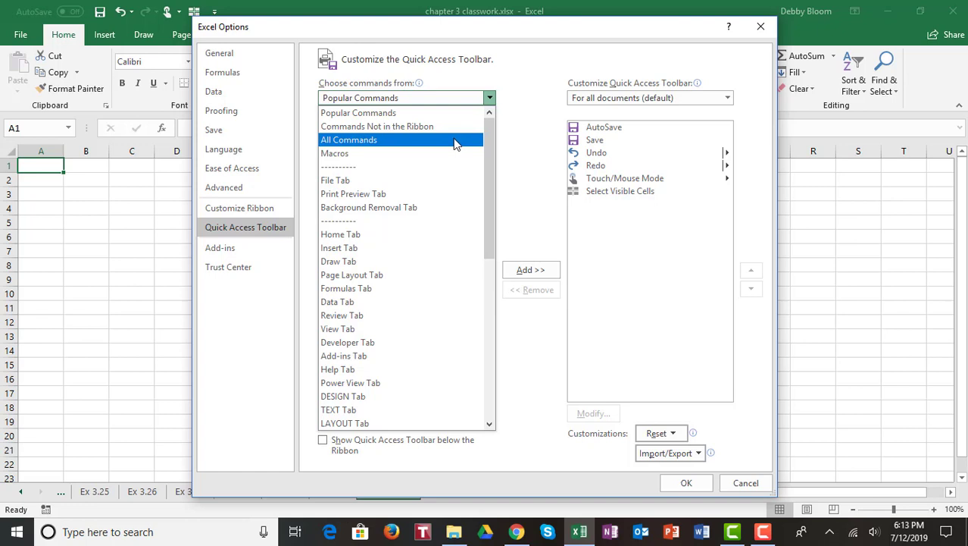
pyautogui.press('Escape')
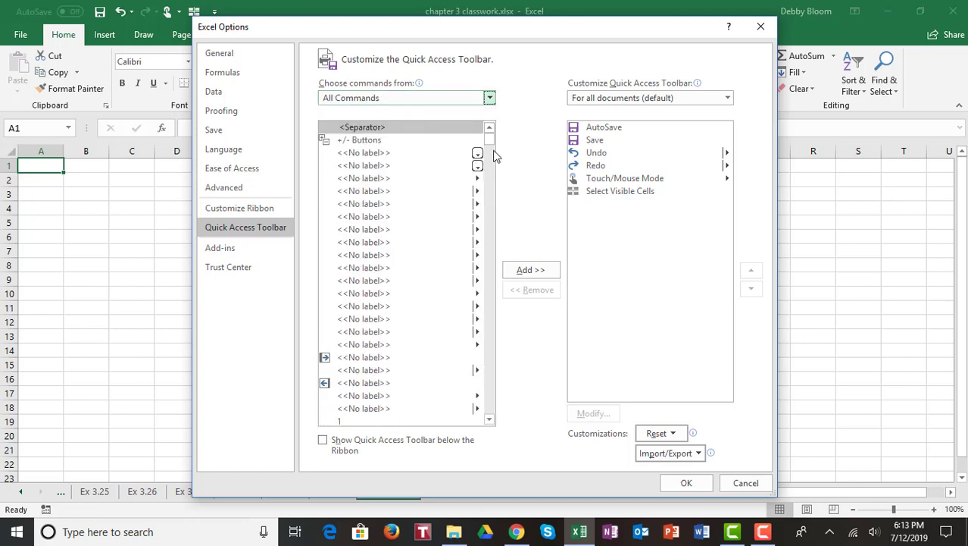
pyautogui.moveTo(493, 136); pyautogui.dragTo(496, 174)
pyautogui.scroll(-2, 425, 293)
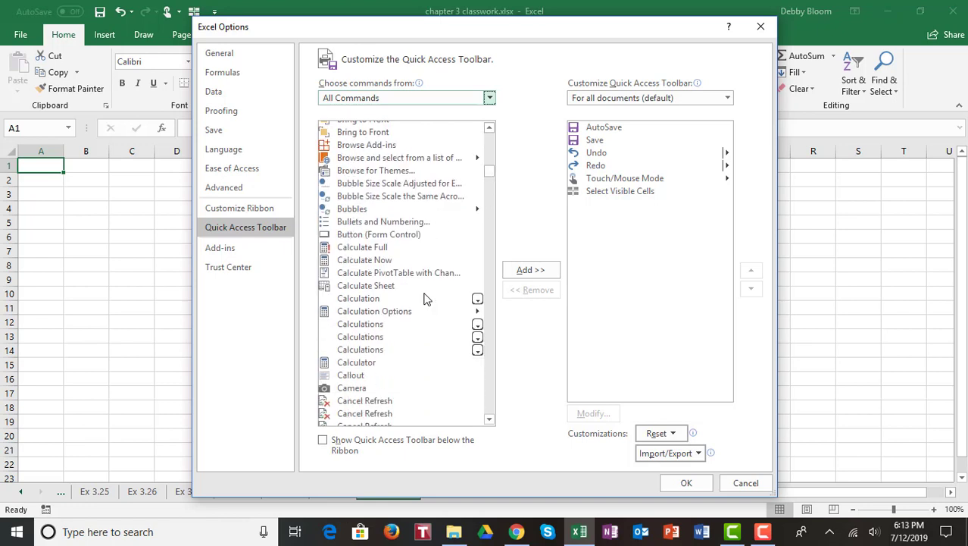
pyautogui.click(353, 388)
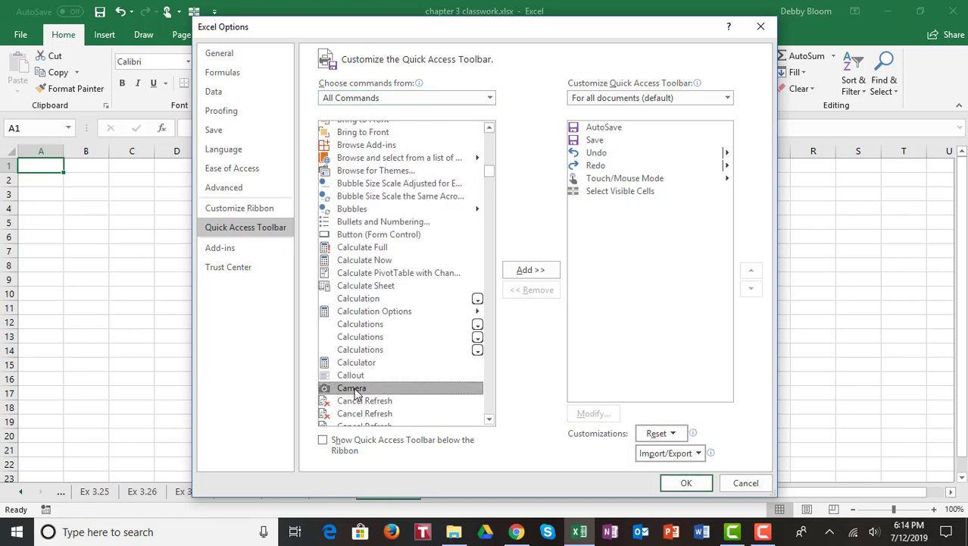
pyautogui.click(531, 272)
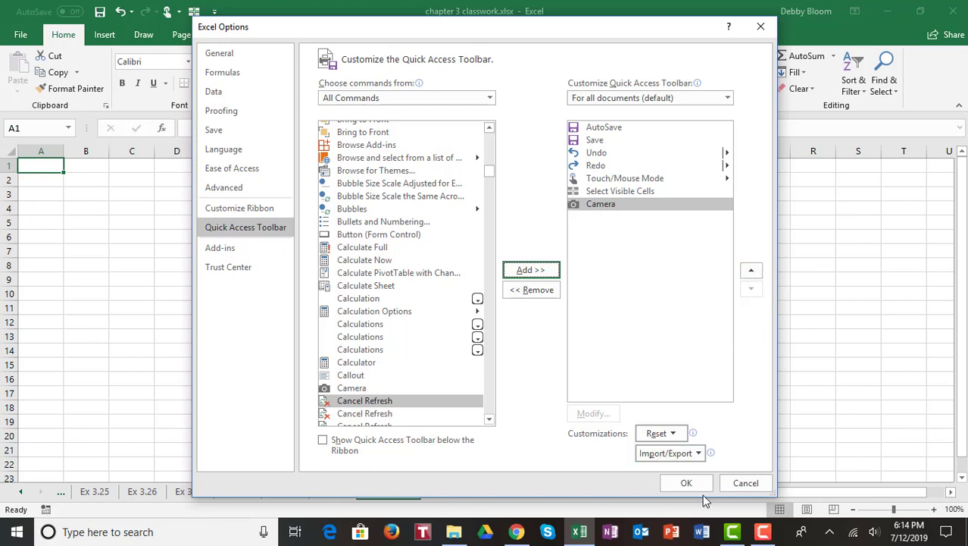
pyautogui.click(687, 483)
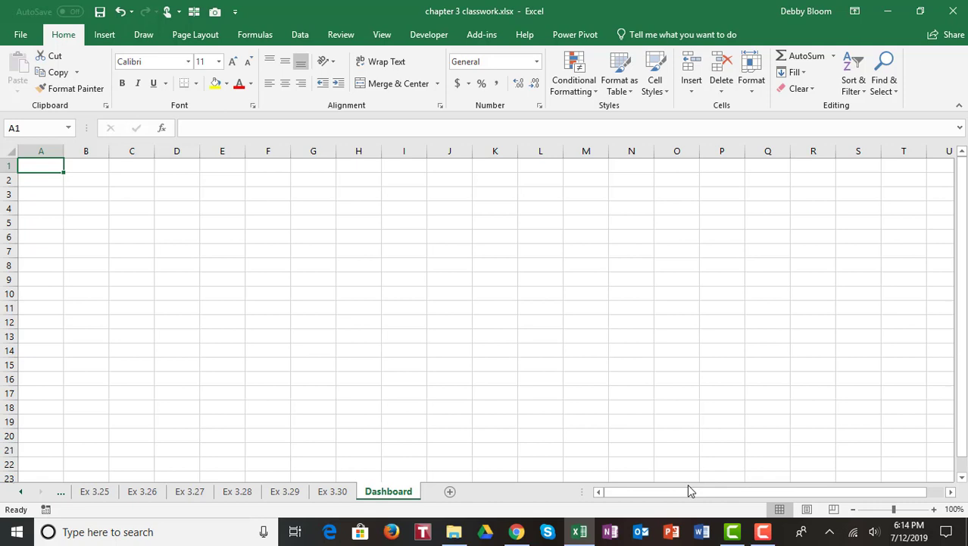
# Capture the Ex 3.27 PivotTable (J3:M17) with Camera and place its picture at the Dashboard sheet's upper-left corner, starting at cell A1.
pyautogui.click(191, 492)
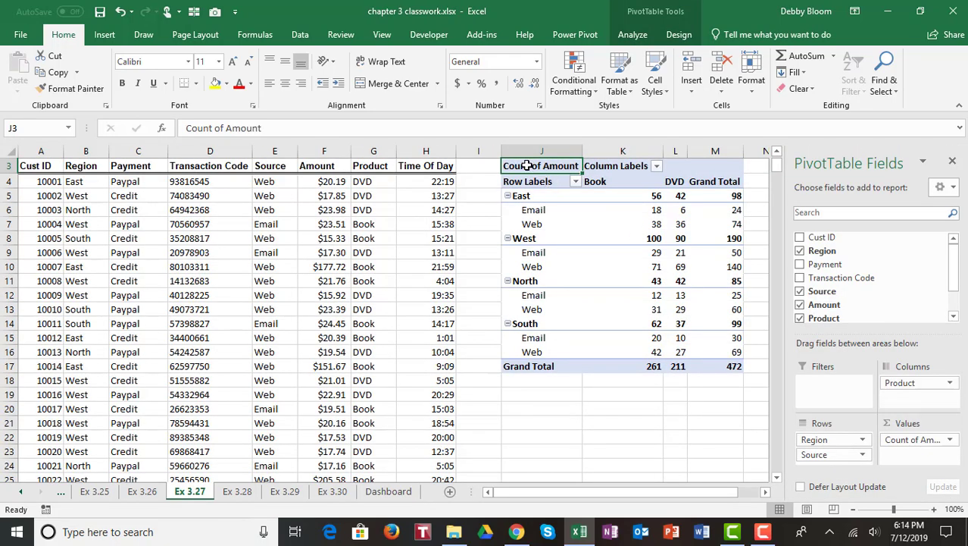
pyautogui.moveTo(527, 165); pyautogui.dragTo(724, 366)
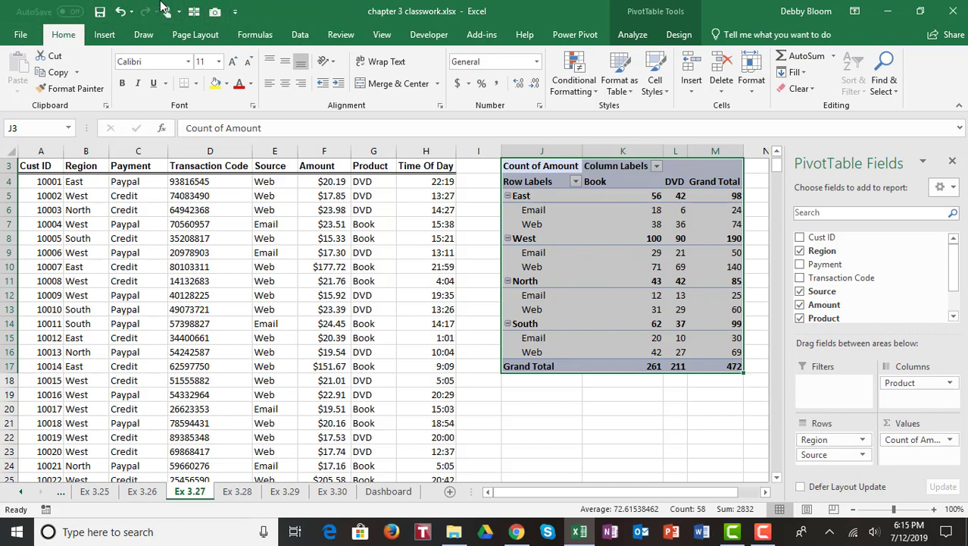
pyautogui.click(214, 13)
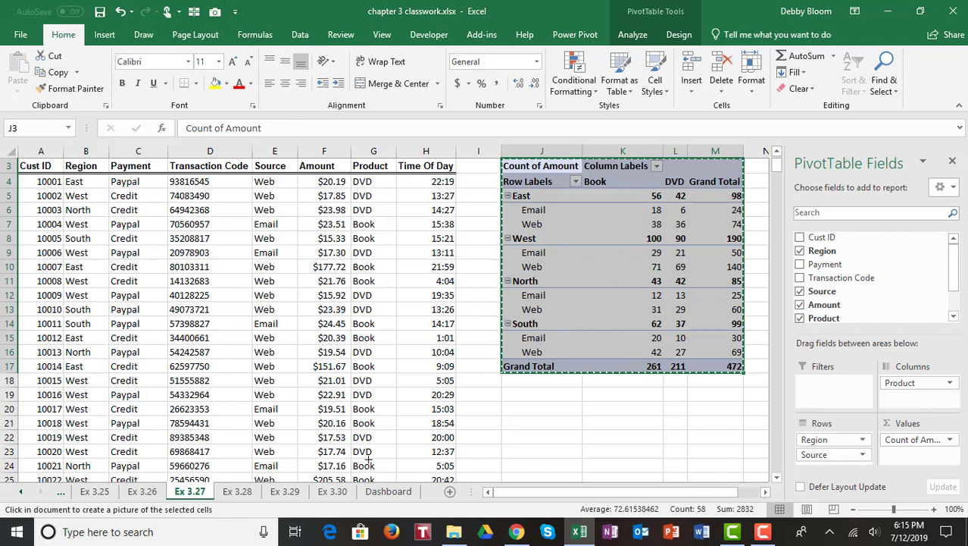
pyautogui.click(383, 496)
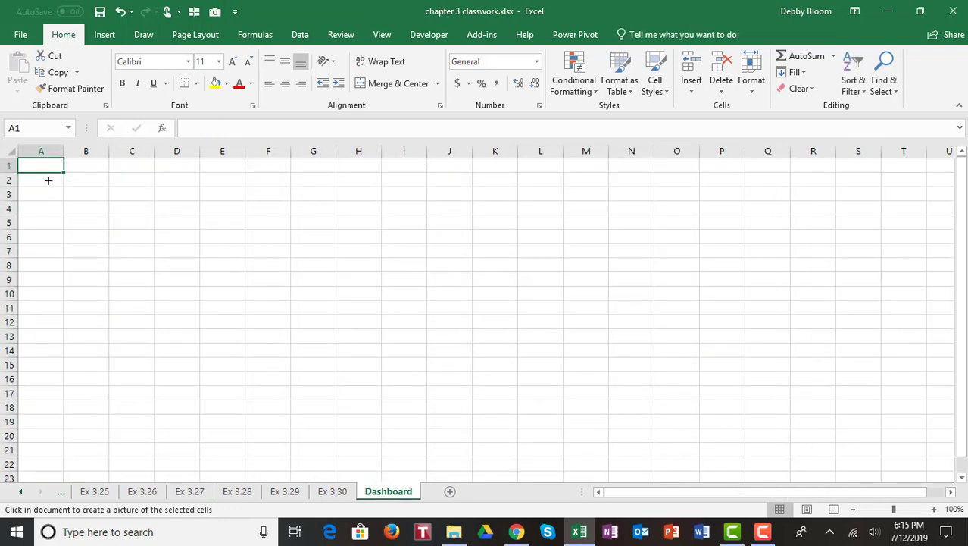
pyautogui.moveTo(51, 175); pyautogui.dragTo(257, 250)
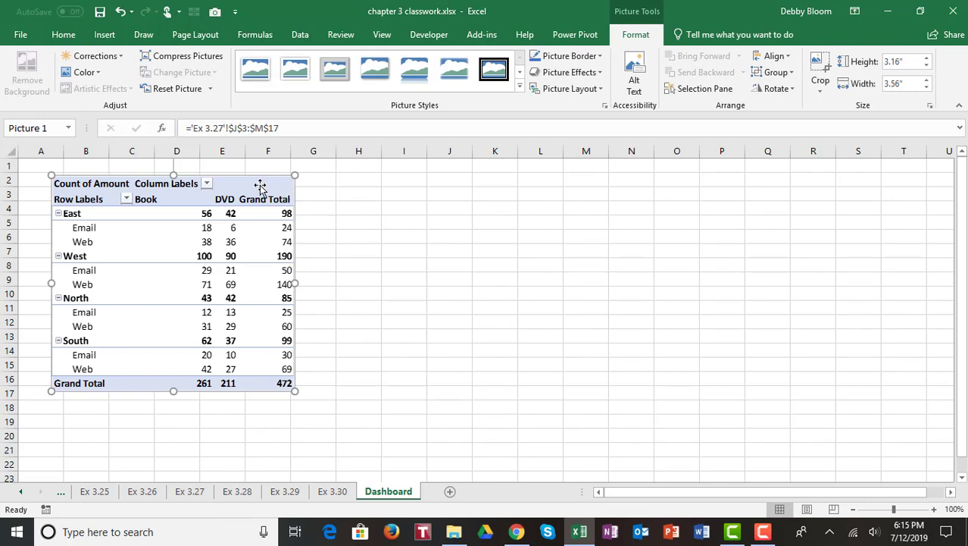
pyautogui.moveTo(259, 186); pyautogui.dragTo(230, 170)
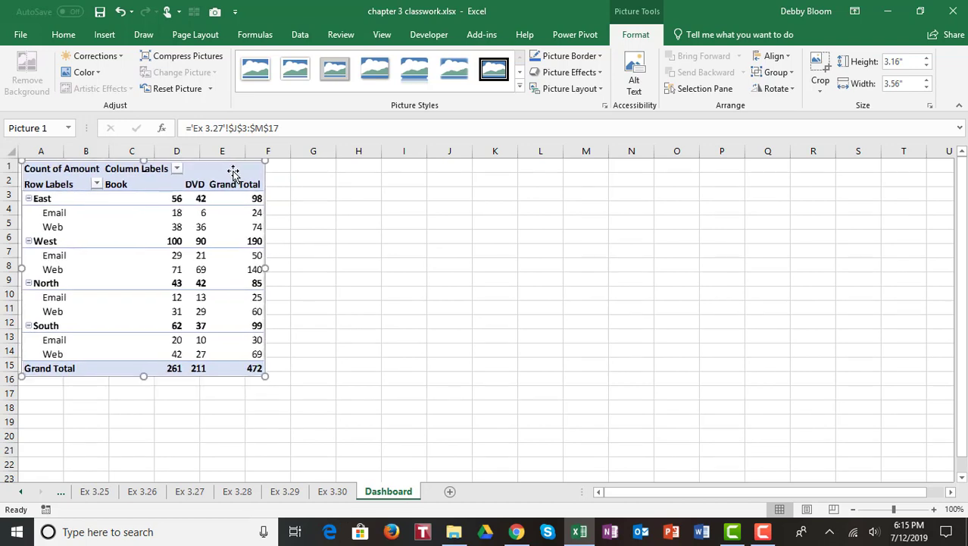
pyautogui.click(319, 173)
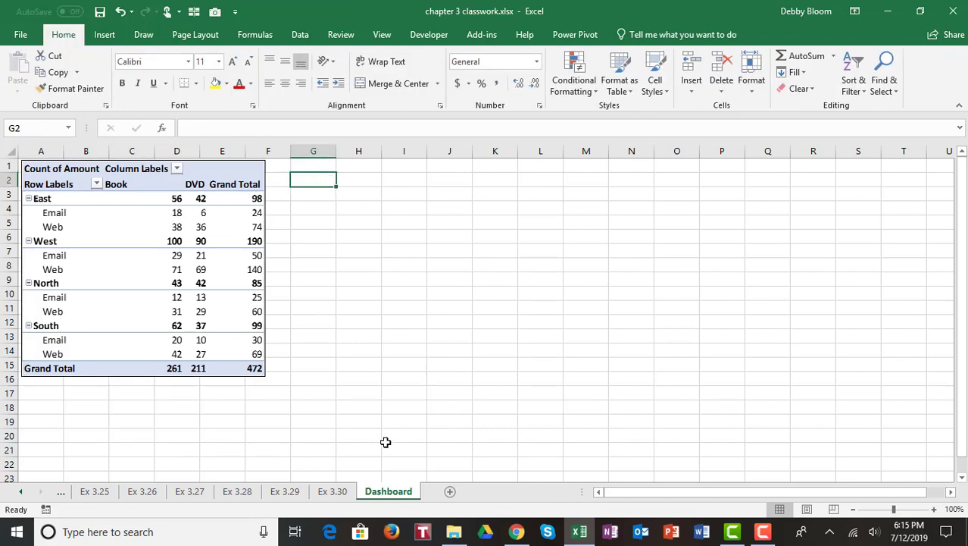
# Capture the Ex 3.28 PivotTable with its Source filter (J1:M9) and place the picture on the Dashboard directly right of the first one.
pyautogui.click(237, 495)
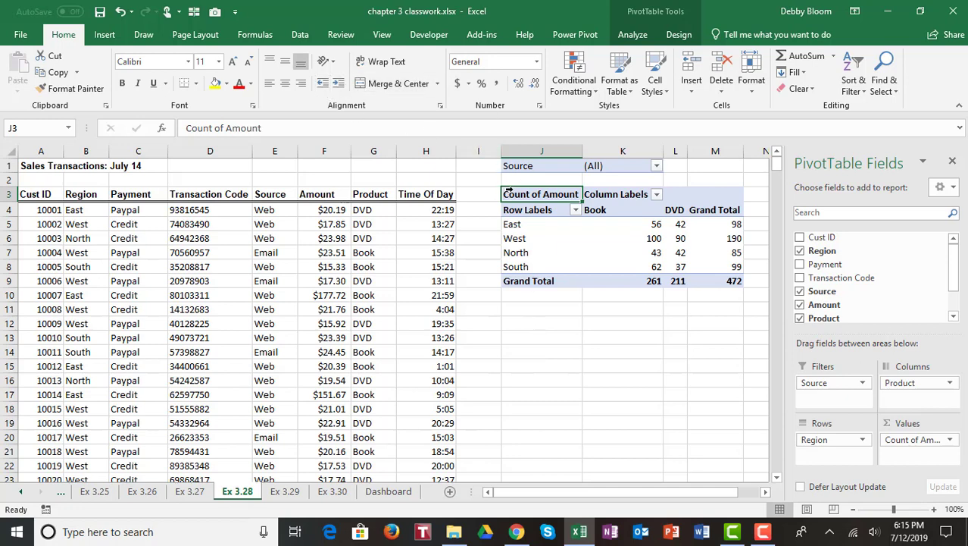
pyautogui.click(508, 194)
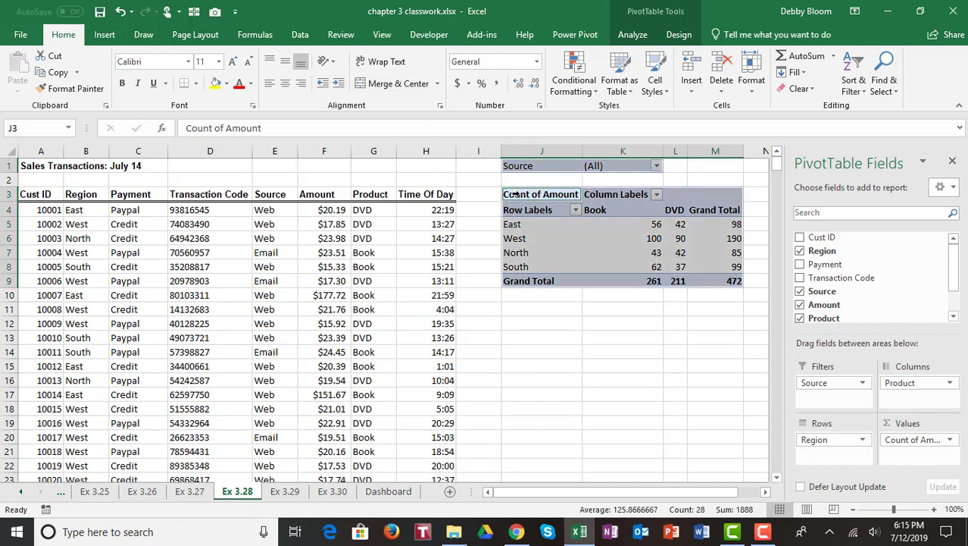
pyautogui.click(215, 13)
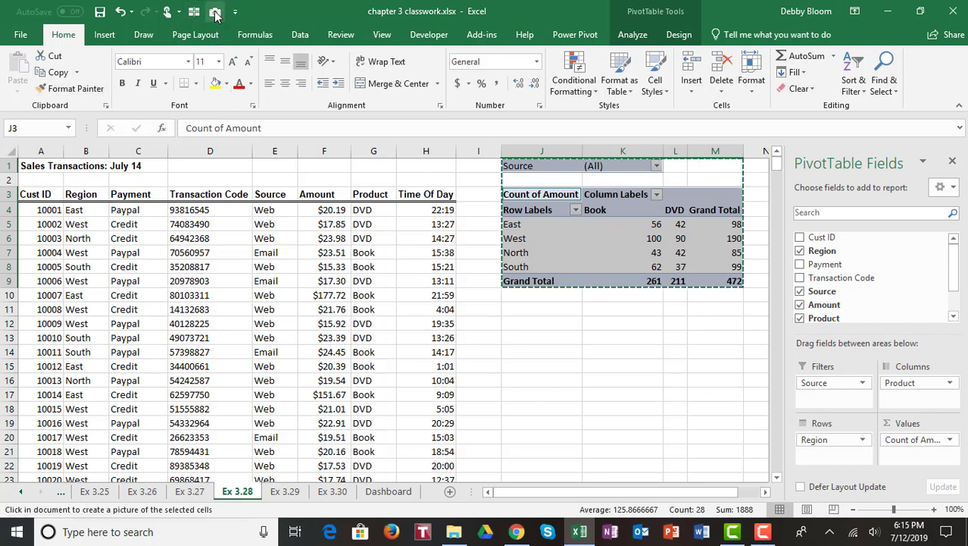
pyautogui.click(388, 491)
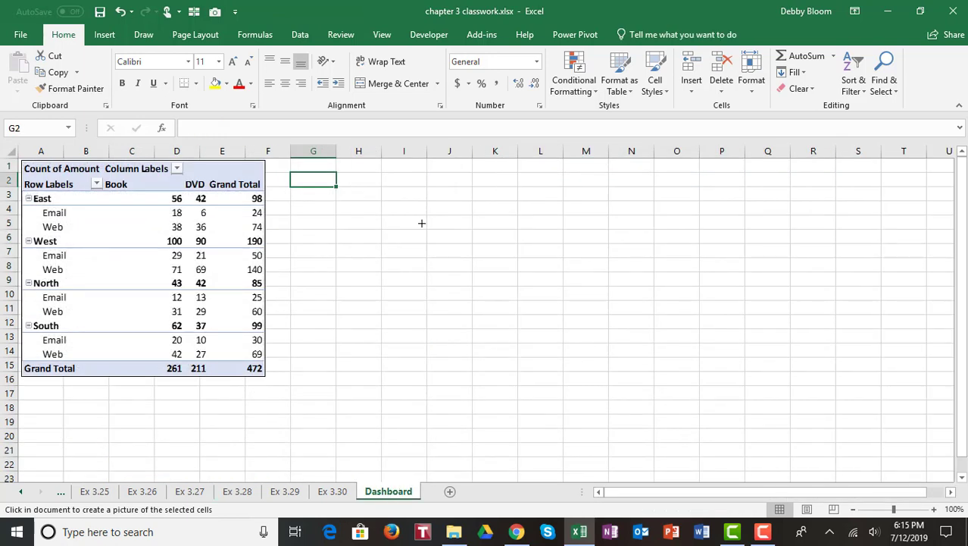
pyautogui.moveTo(348, 172); pyautogui.dragTo(565, 283)
pyautogui.moveTo(552, 182); pyautogui.dragTo(488, 172)
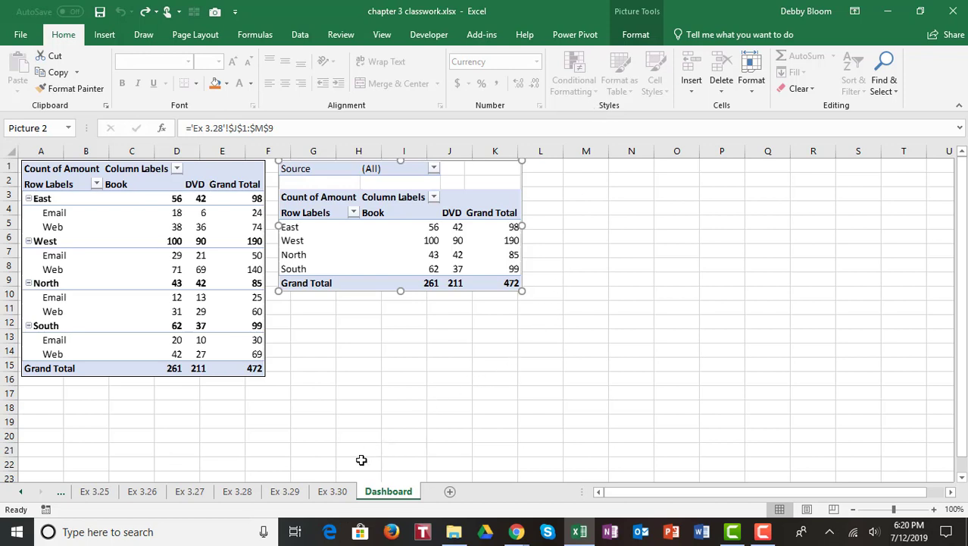
# Move the Ex 3.29 PivotChart off the data into the empty cells right of its PivotTable, around columns P to W.
pyautogui.click(286, 491)
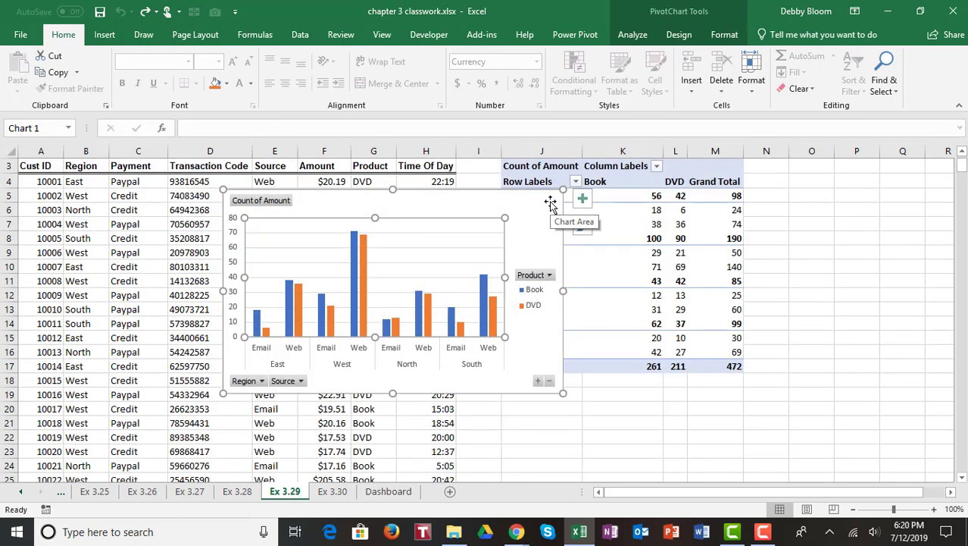
pyautogui.moveTo(551, 204); pyautogui.dragTo(877, 214)
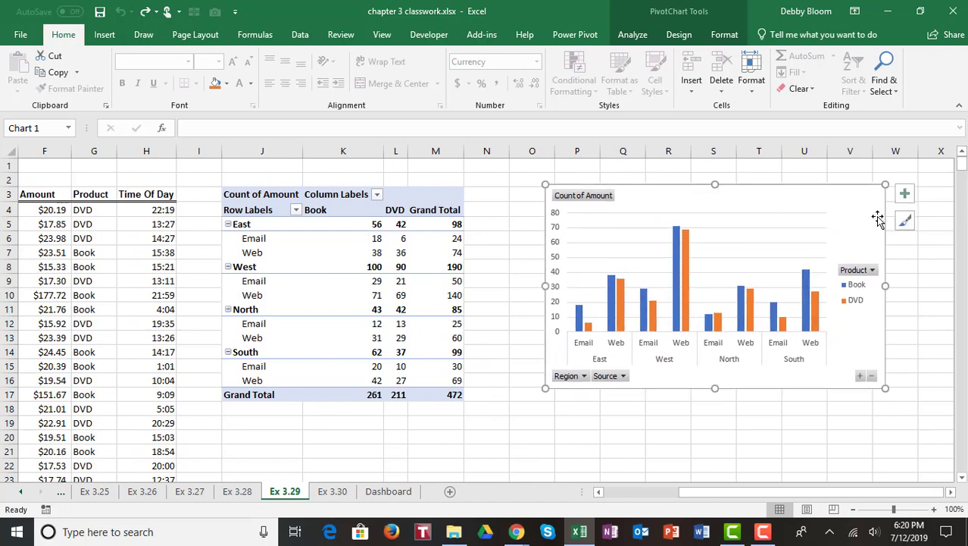
pyautogui.click(953, 494)
pyautogui.click(953, 494)
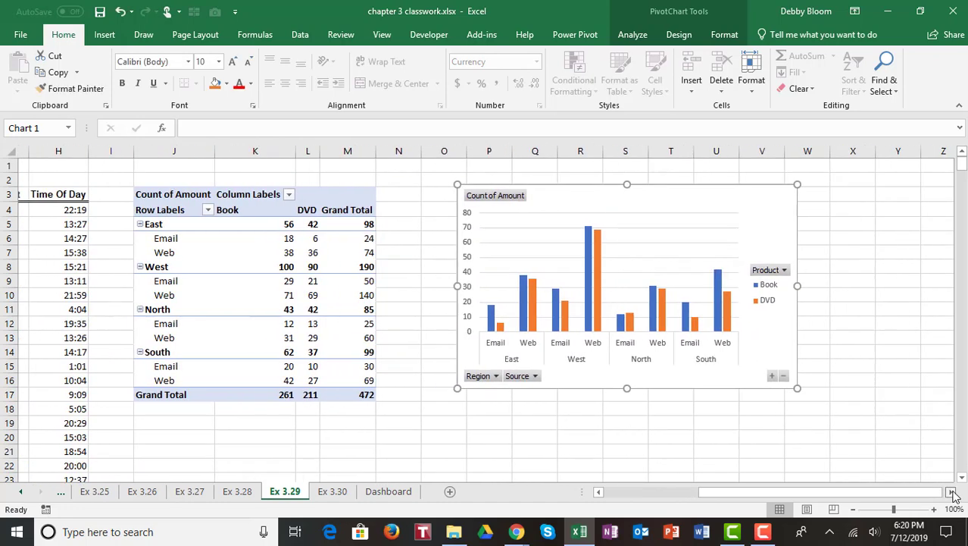
# Capture the Ex 3.29 chart range O2:W17 onto the Dashboard, shrink the picture to about 3.03" by 5.42" and place it right of the second table.
pyautogui.moveTo(438, 182); pyautogui.dragTo(779, 397)
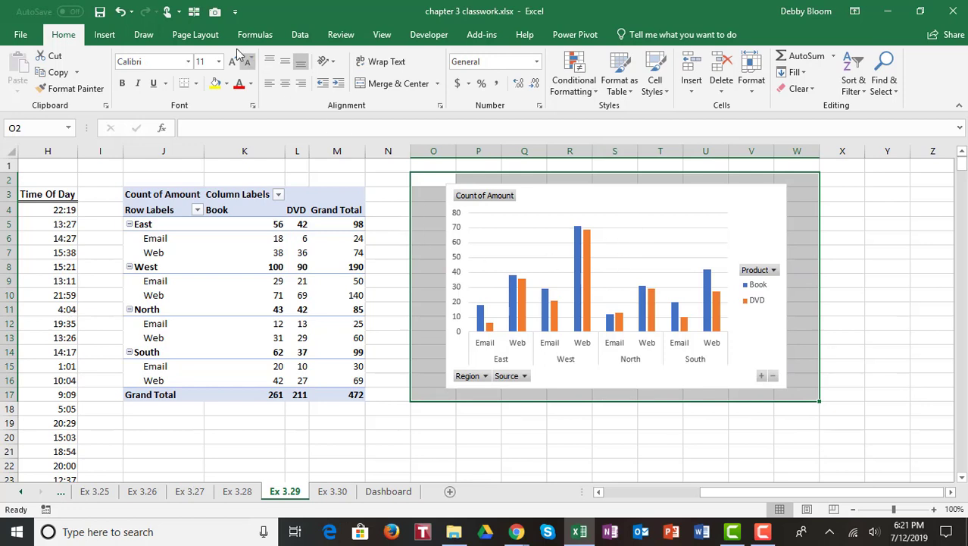
pyautogui.click(216, 12)
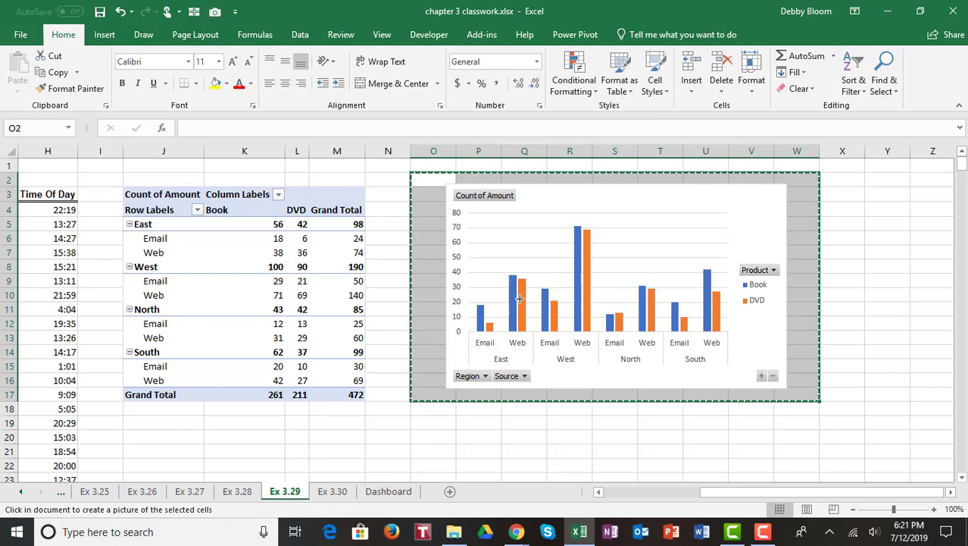
pyautogui.click(372, 492)
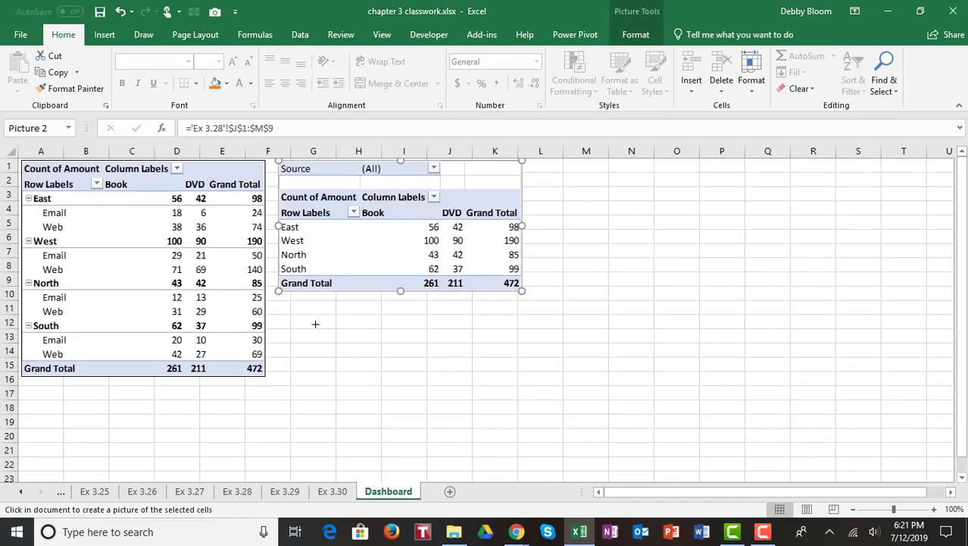
pyautogui.moveTo(287, 306); pyautogui.dragTo(609, 378)
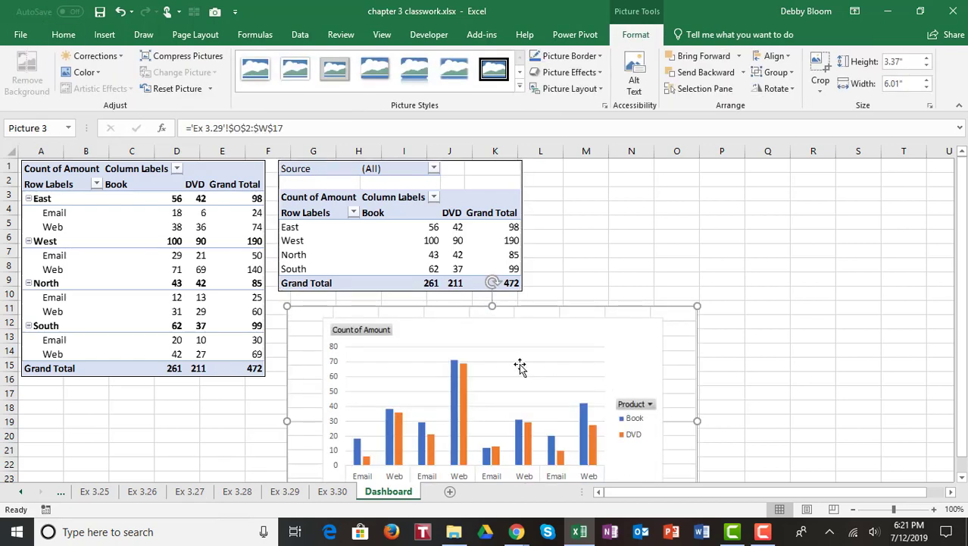
pyautogui.moveTo(697, 306); pyautogui.dragTo(661, 323)
pyautogui.moveTo(549, 372); pyautogui.dragTo(795, 204)
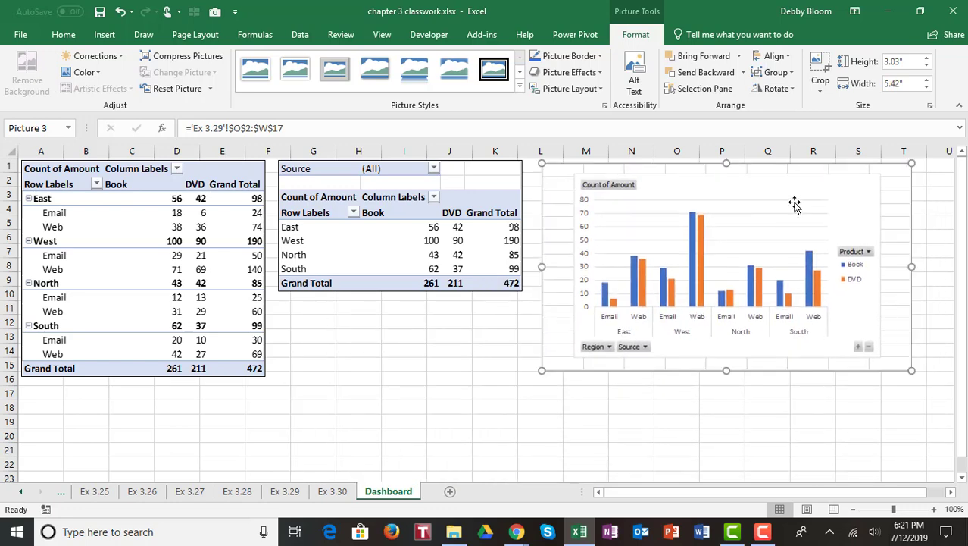
# Place a Camera picture of the Ex 3.30 PivotTable (J3:M9) below the Dashboard's first table, and move the chart picture below the second table.
pyautogui.click(332, 494)
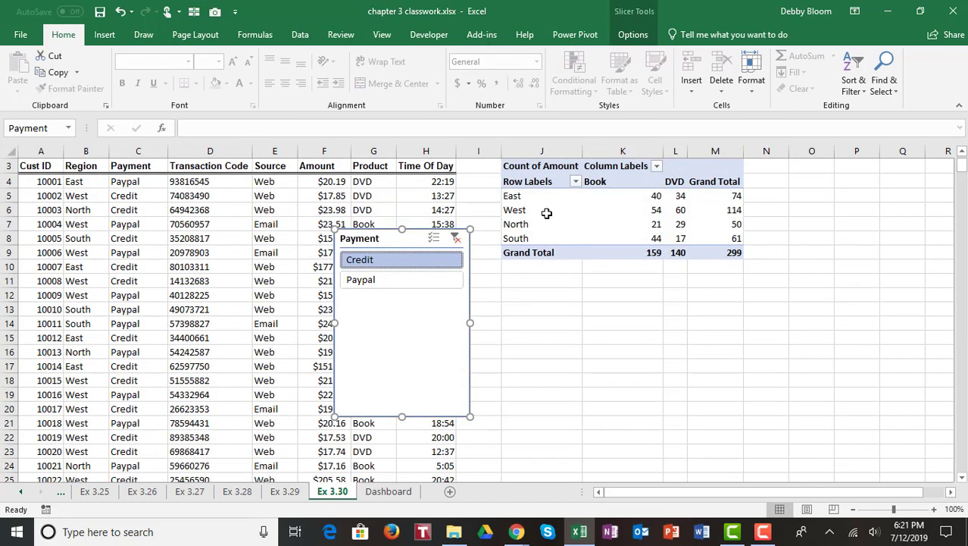
pyautogui.click(510, 163)
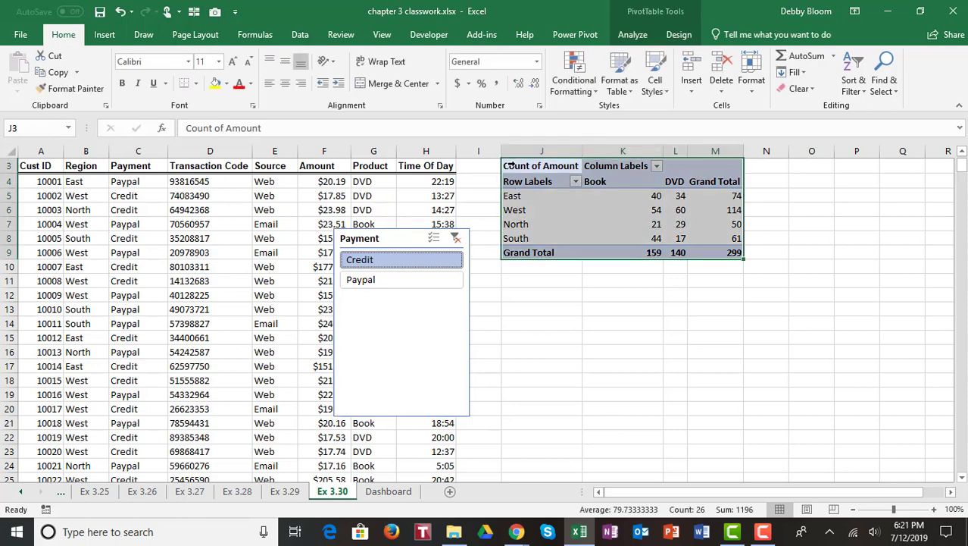
pyautogui.click(215, 13)
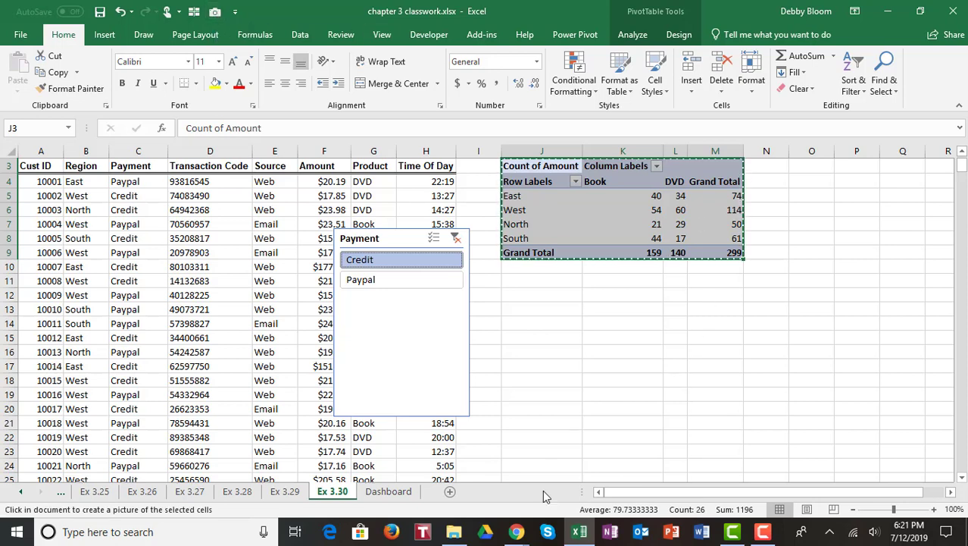
pyautogui.click(386, 491)
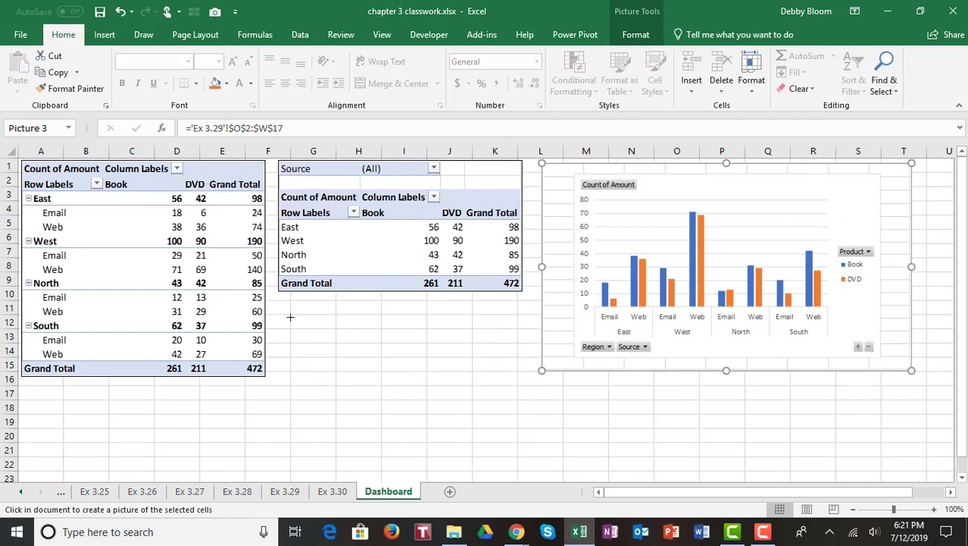
pyautogui.moveTo(290, 317); pyautogui.dragTo(453, 377)
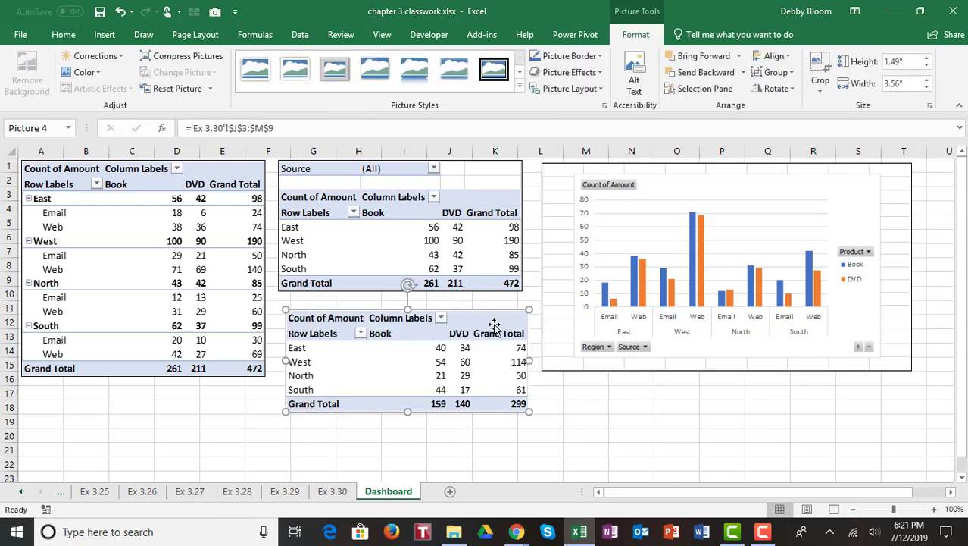
pyautogui.moveTo(493, 322); pyautogui.dragTo(231, 390)
pyautogui.moveTo(798, 205); pyautogui.dragTo(543, 319)
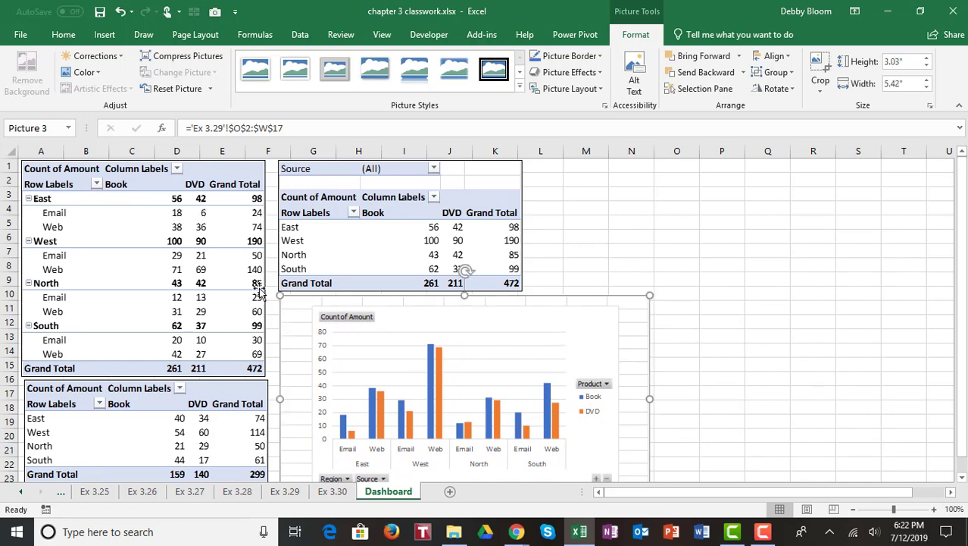
pyautogui.click(228, 492)
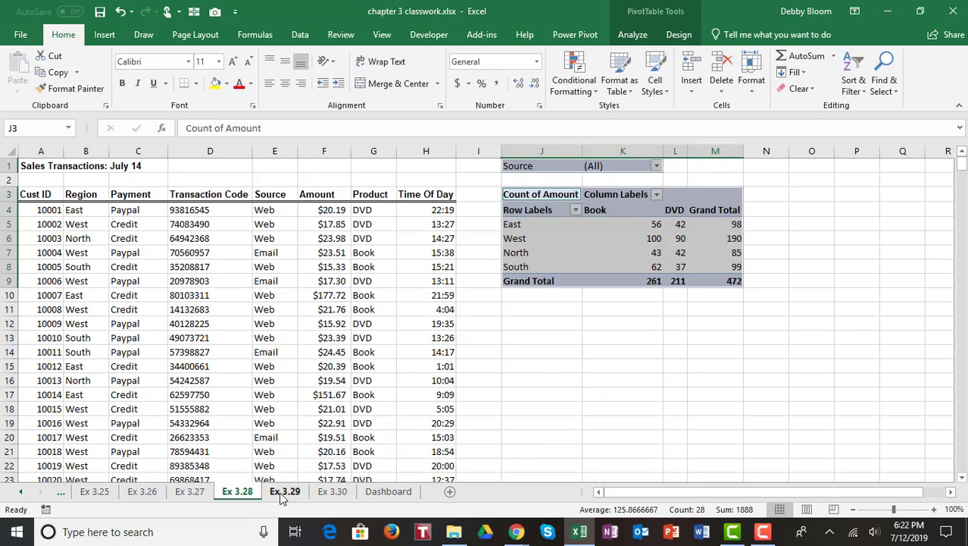
pyautogui.click(285, 492)
pyautogui.click(343, 494)
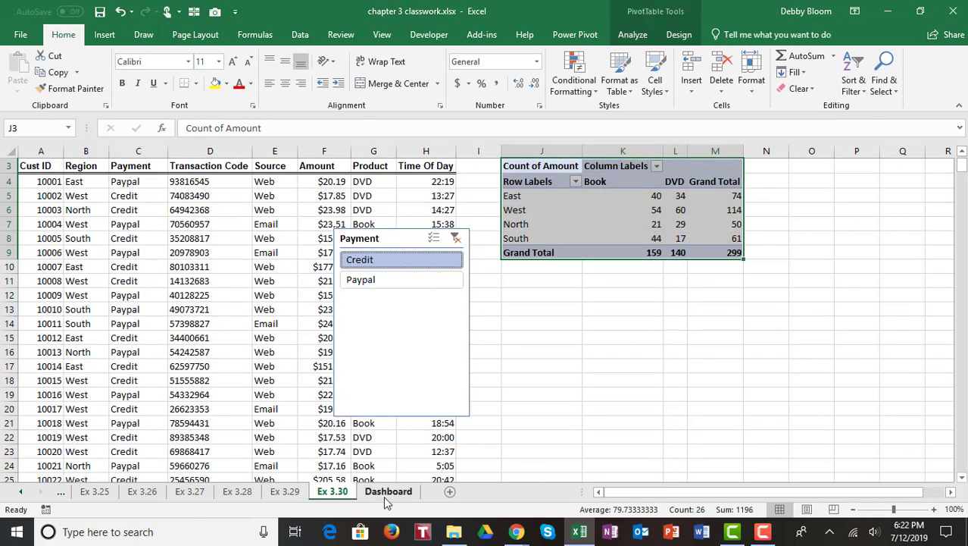
pyautogui.click(384, 494)
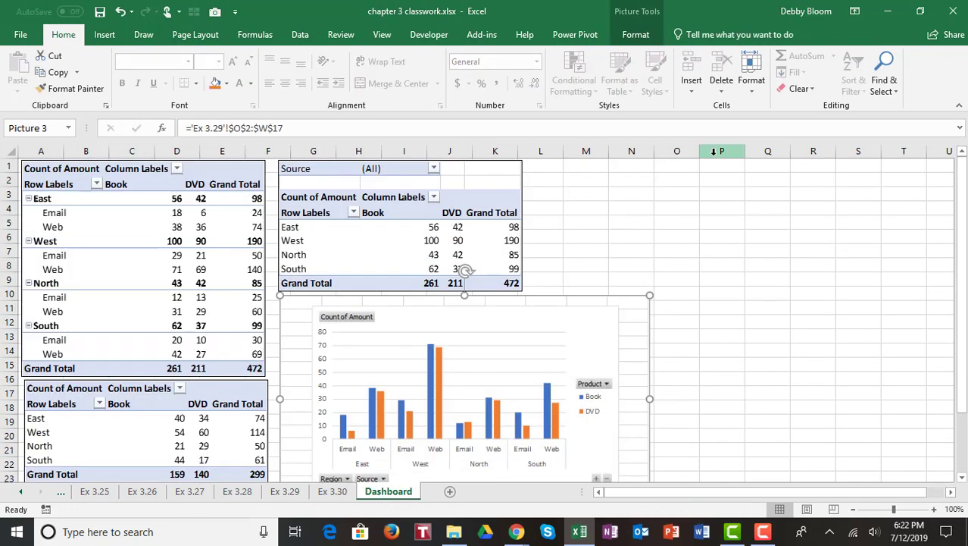
pyautogui.click(693, 222)
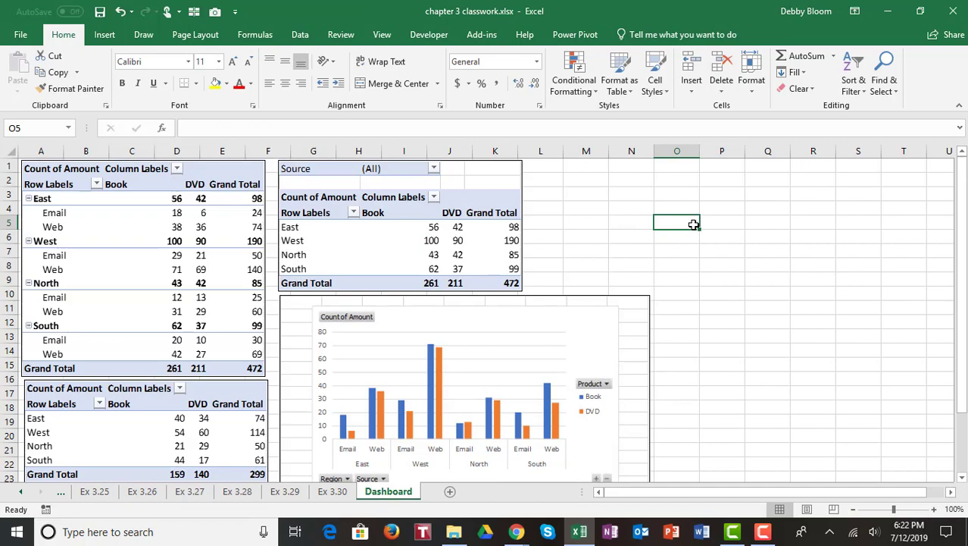